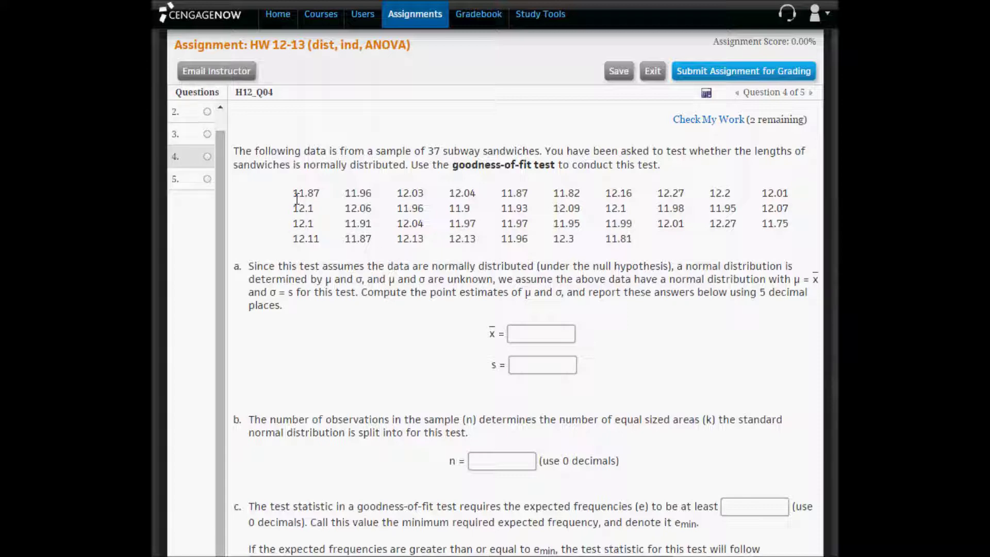
# Step: Copy the table of 37 sandwich lengths from the assignment question and paste it into a blank Excel worksheet at A1
pyautogui.moveTo(293, 192); pyautogui.dragTo(320, 193)
pyautogui.moveTo(604, 238); pyautogui.dragTo(633, 238)
pyautogui.moveTo(295, 194); pyautogui.dragTo(691, 255)
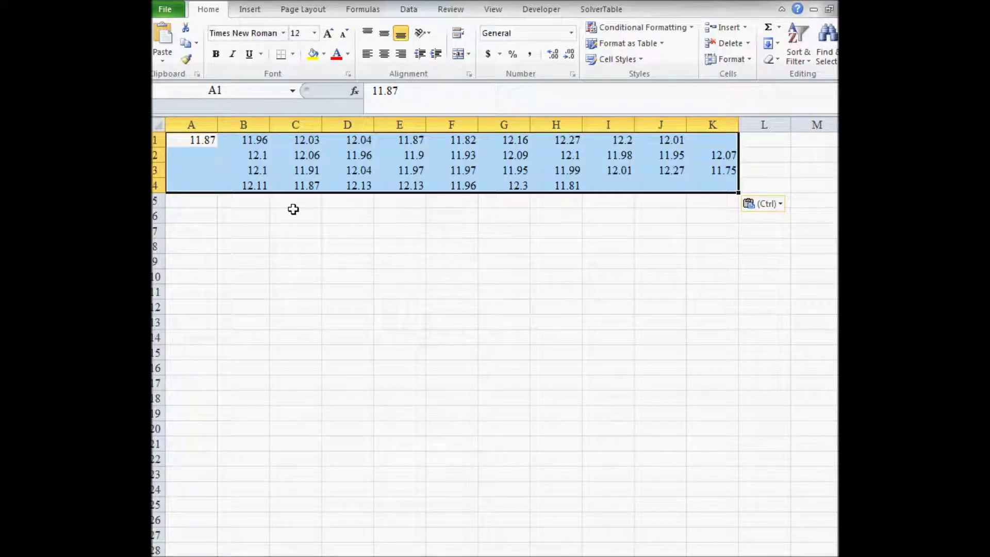
# Step: Copy the range A1:K4 and paste it transposed starting at cell A8
pyautogui.moveTo(210, 140); pyautogui.dragTo(697, 193)
pyautogui.rightClick(696, 168)
pyautogui.click(736, 195)
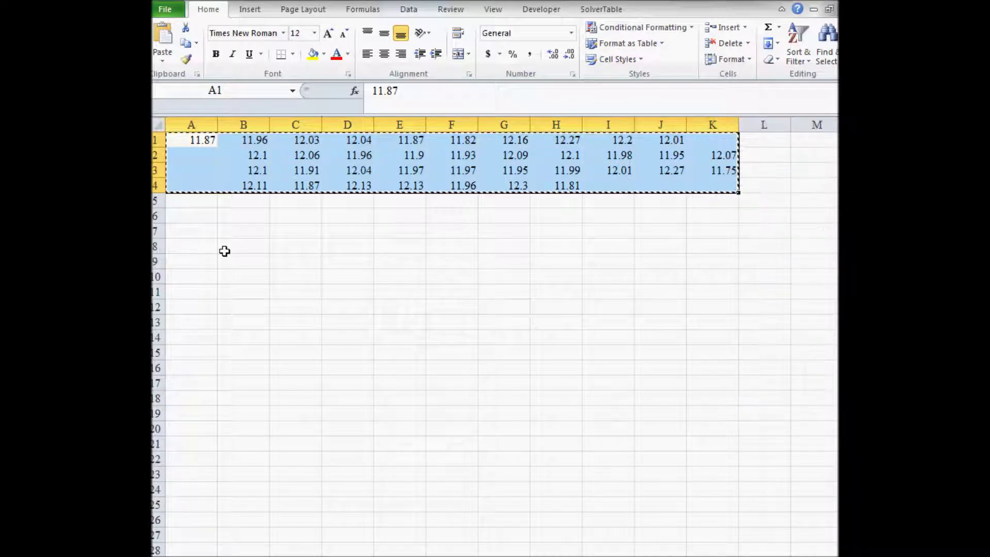
pyautogui.rightClick(201, 251)
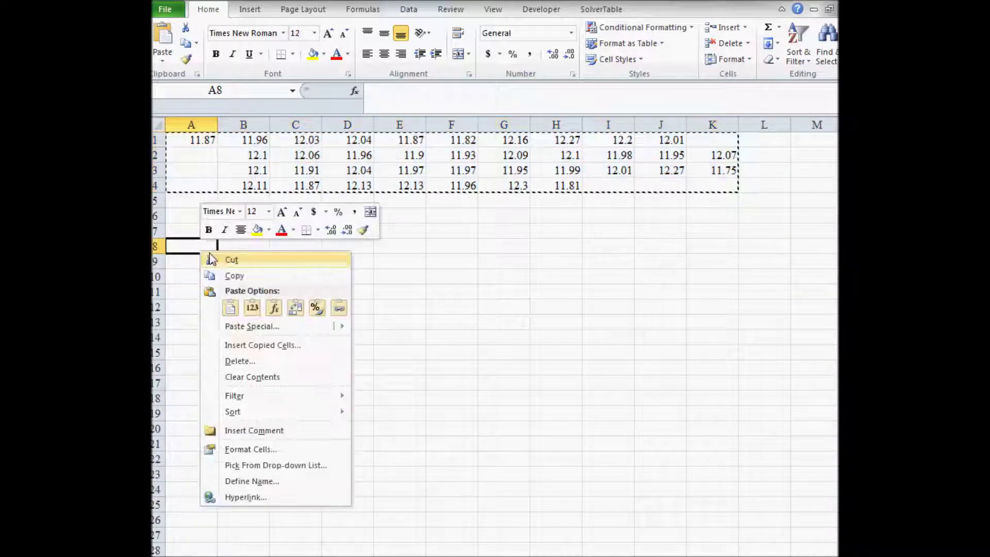
pyautogui.click(299, 313)
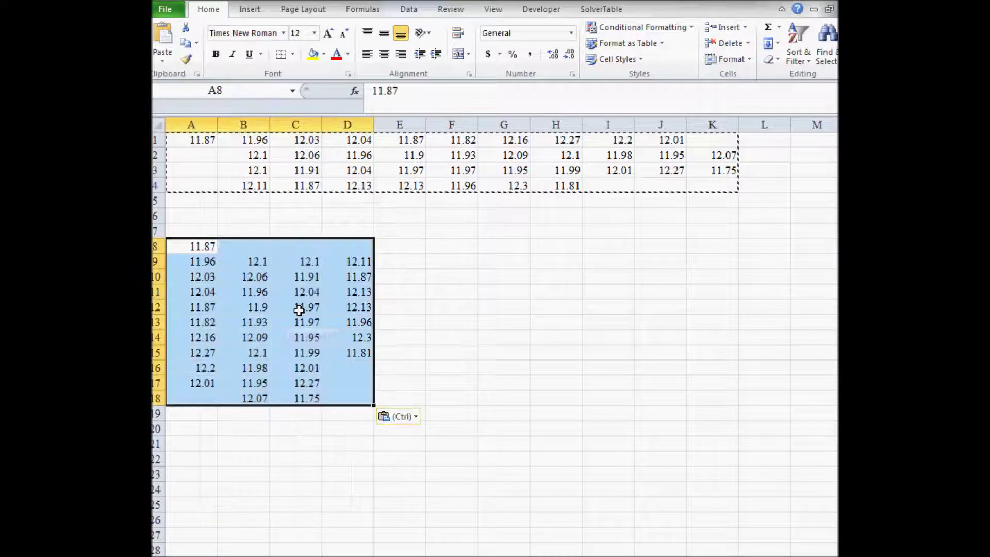
# Step: Move the transposed columns beneath one another to form a single continuous list in A8:A44
pyautogui.click(301, 309)
pyautogui.moveTo(251, 267); pyautogui.dragTo(347, 395)
pyautogui.moveTo(333, 259); pyautogui.dragTo(290, 400)
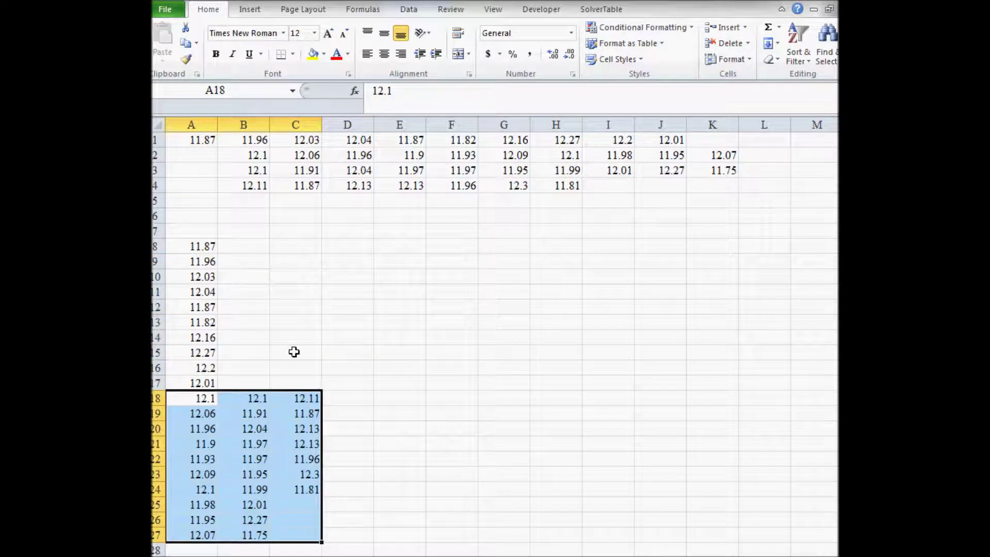
pyautogui.scroll(-3, 201, 283)
pyautogui.moveTo(254, 259); pyautogui.dragTo(289, 389)
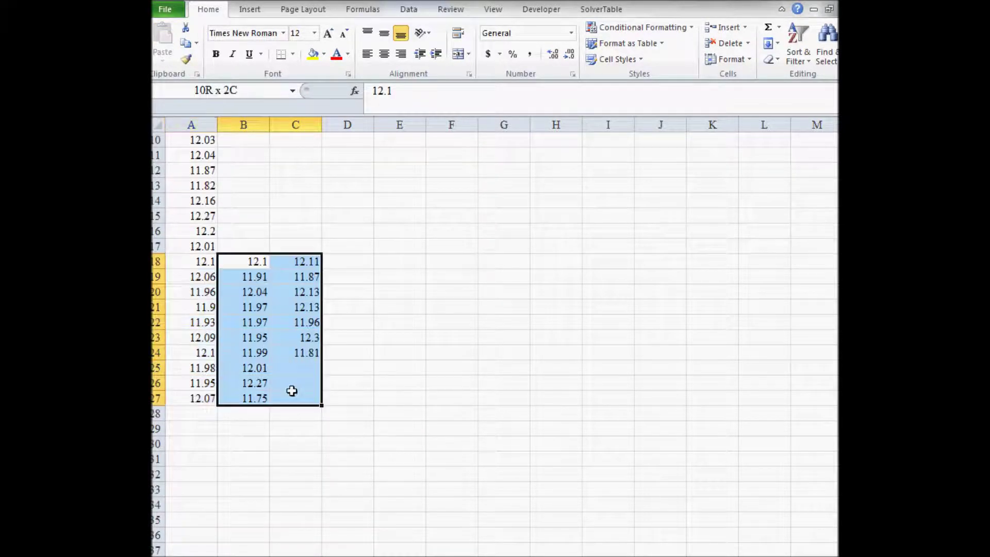
pyautogui.moveTo(280, 251); pyautogui.dragTo(255, 408)
pyautogui.scroll(-3, 256, 402)
pyautogui.scroll(1, 257, 400)
pyautogui.moveTo(243, 229); pyautogui.dragTo(255, 370)
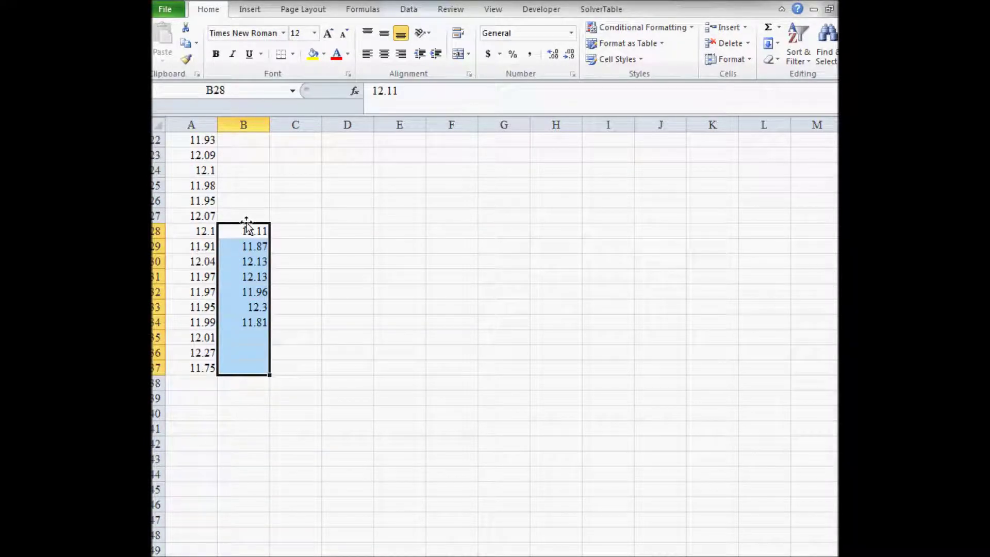
pyautogui.moveTo(247, 225); pyautogui.dragTo(197, 389)
# Step: Sort the list in A8:A44 from smallest to largest and display it with two decimal places
pyautogui.moveTo(199, 473); pyautogui.dragTo(172, 176)
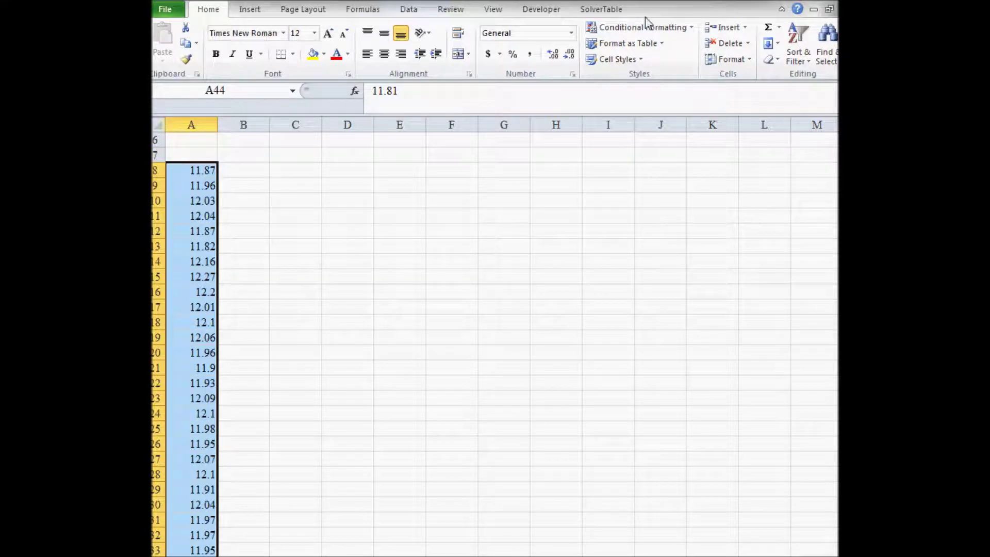
pyautogui.click(805, 58)
pyautogui.click(818, 76)
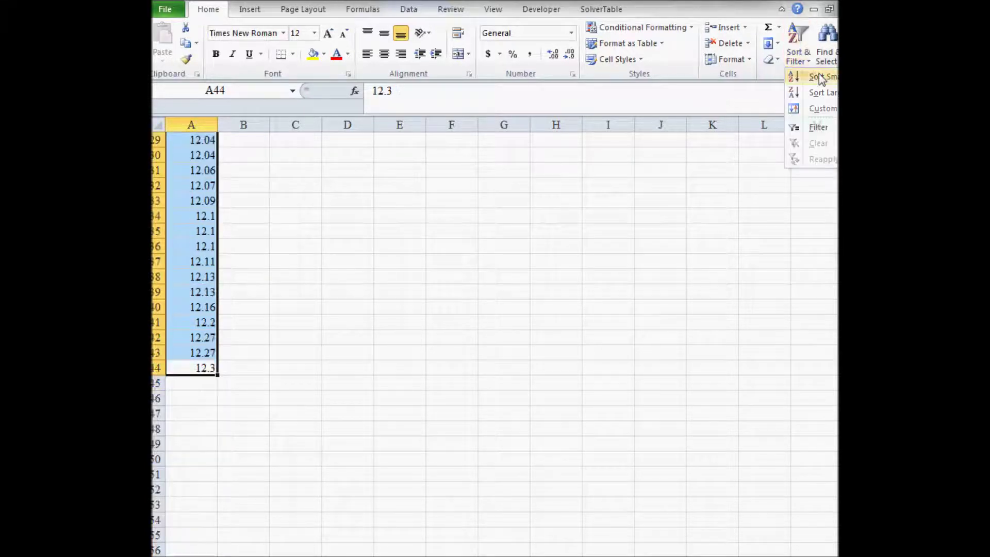
pyautogui.scroll(9, 335, 297)
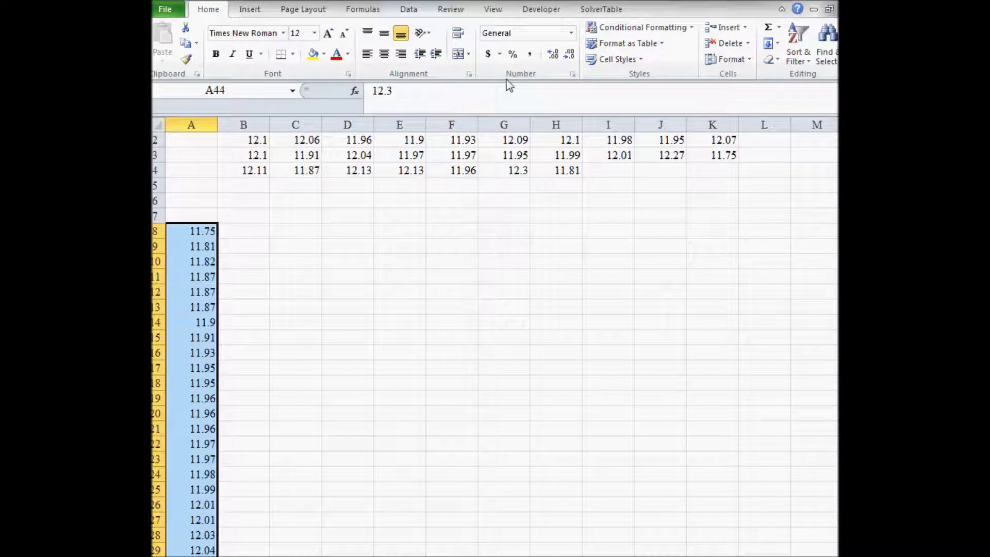
pyautogui.click(553, 54)
# Step: Copy the sorted list, paste it as values into the goodness-of-fit sheet's Length column from A2, and show two decimals
pyautogui.scroll(-9, 366, 272)
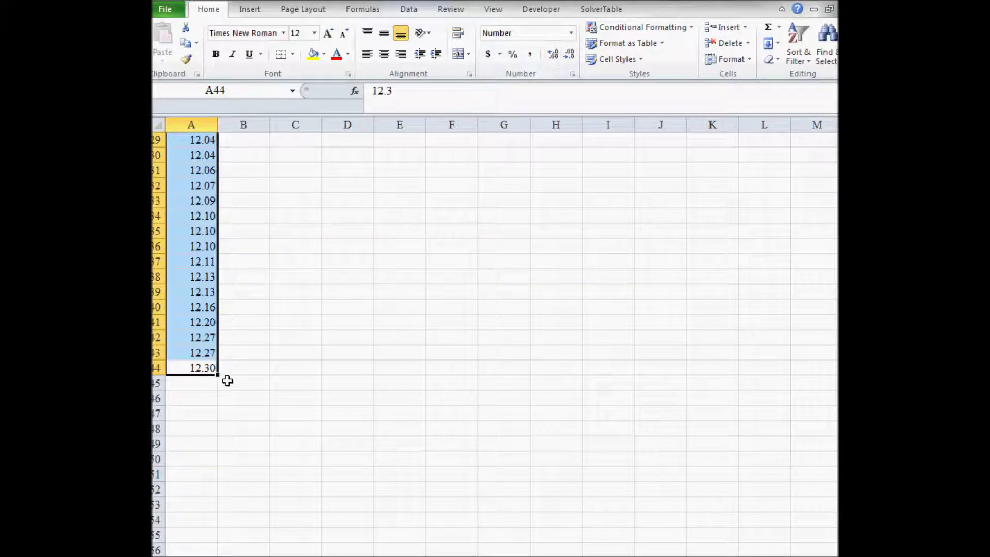
pyautogui.moveTo(190, 367); pyautogui.dragTo(205, 156)
pyautogui.scroll(-1, 206, 157)
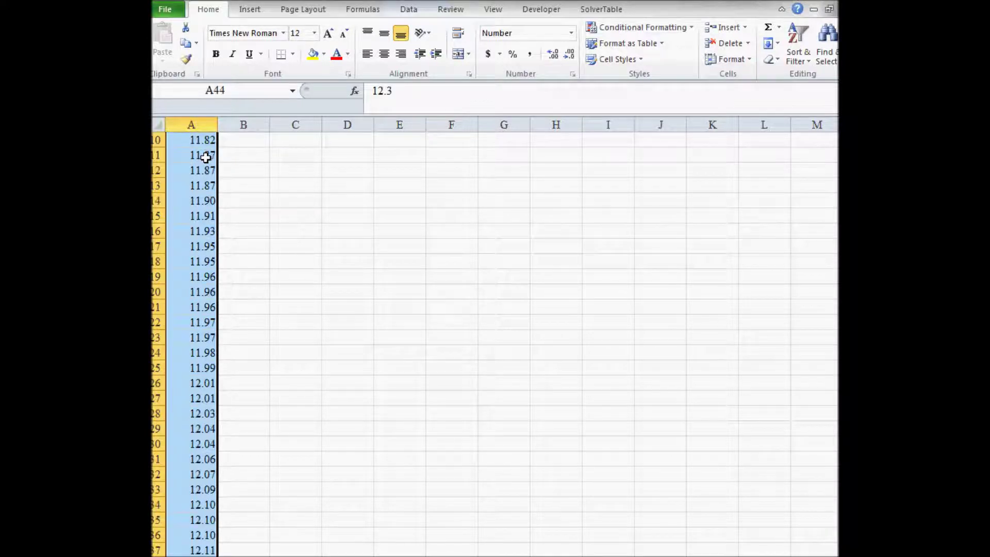
pyautogui.rightClick(205, 157)
pyautogui.click(250, 183)
pyautogui.scroll(-6, 247, 179)
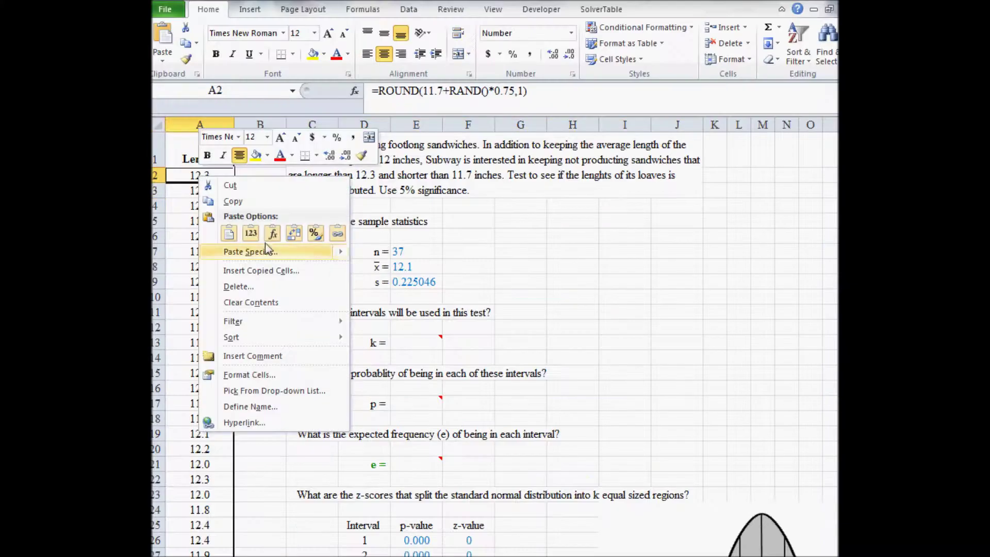
pyautogui.click(251, 236)
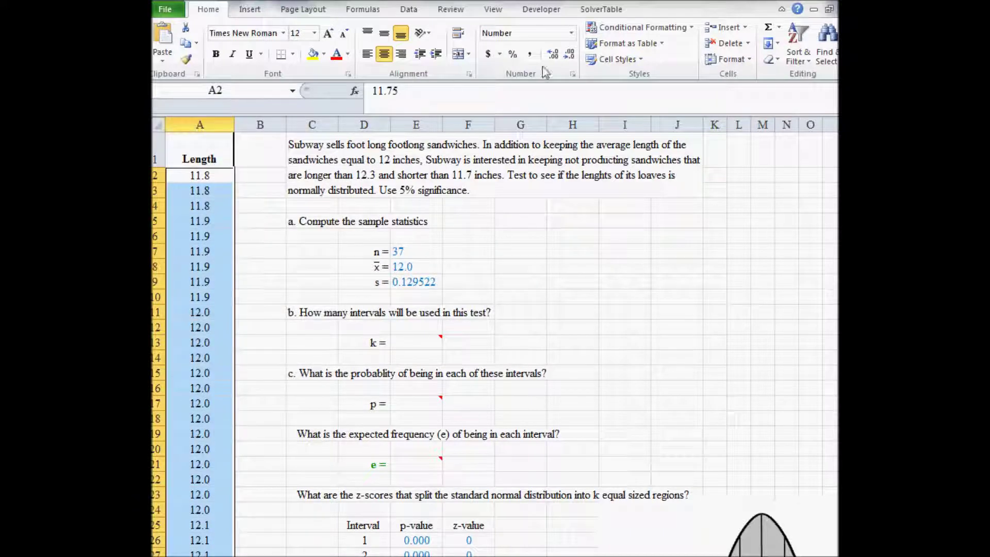
pyautogui.click(554, 56)
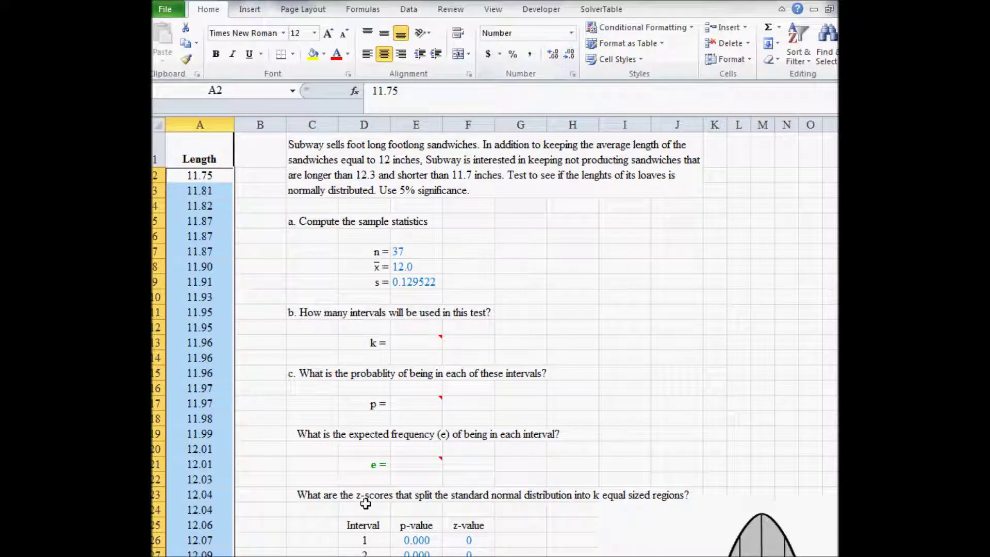
# Step: Check that the sample size and mean formulas in E7 and E8 cover the data range A2:A38
pyautogui.moveTo(206, 176); pyautogui.dragTo(186, 512)
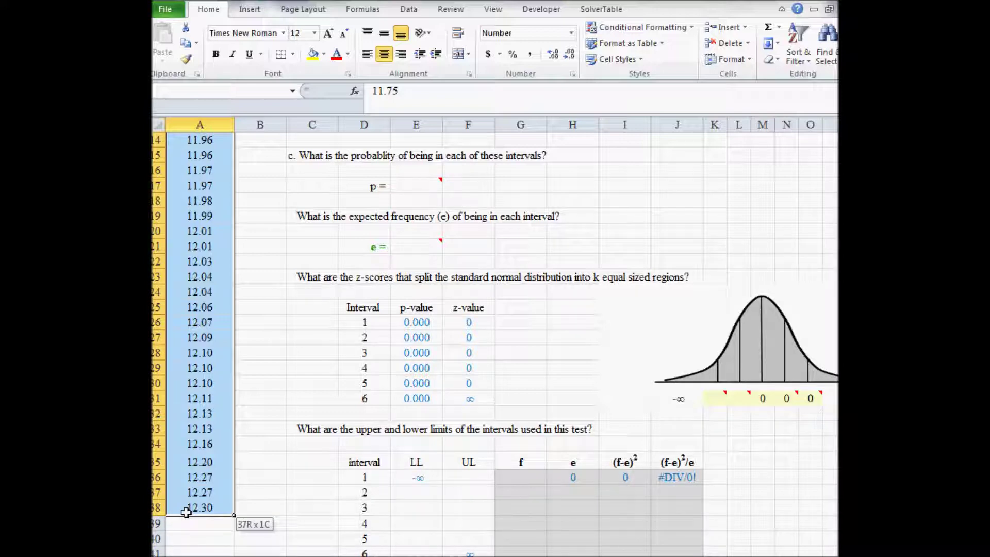
pyautogui.moveTo(186, 512); pyautogui.dragTo(186, 512)
pyautogui.write(')')
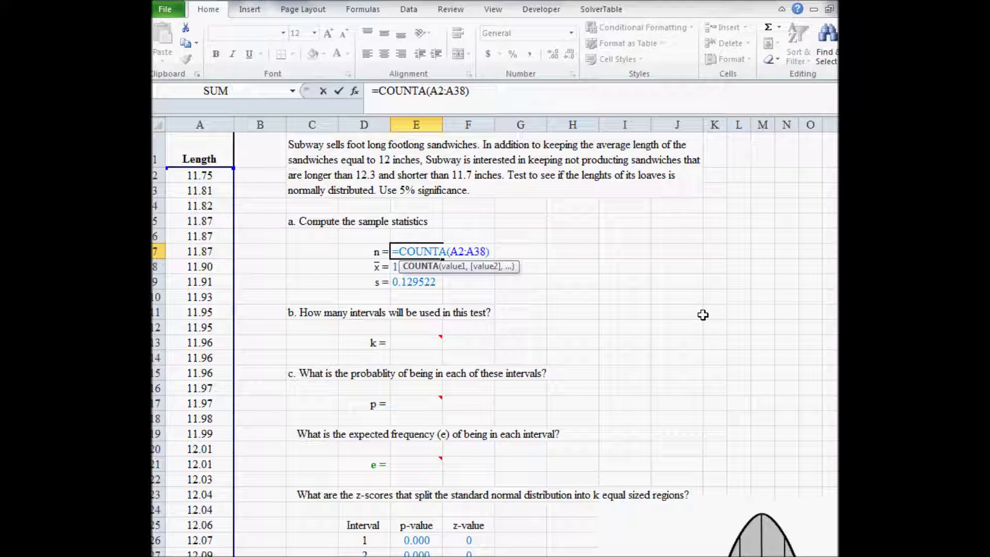
pyautogui.press('Return')
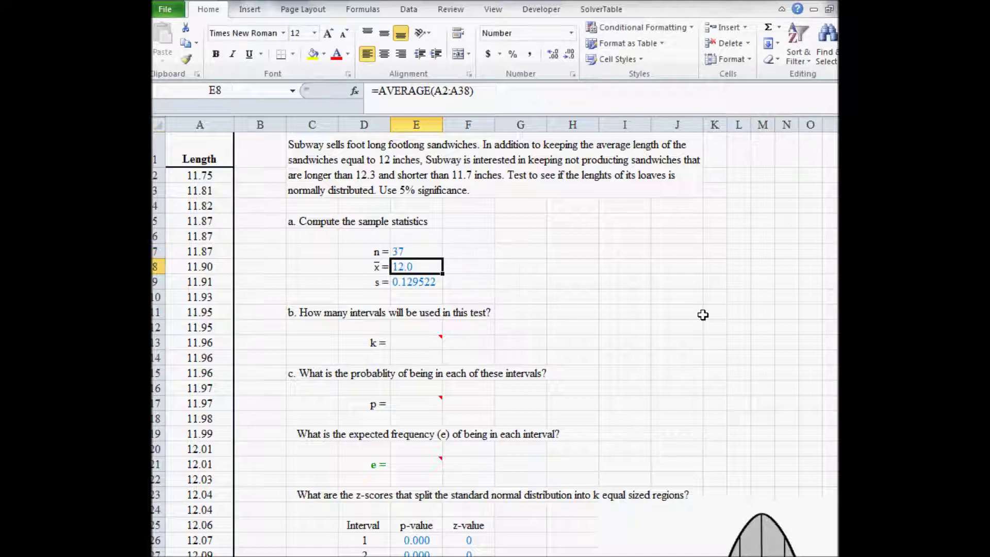
pyautogui.doubleClick(420, 264)
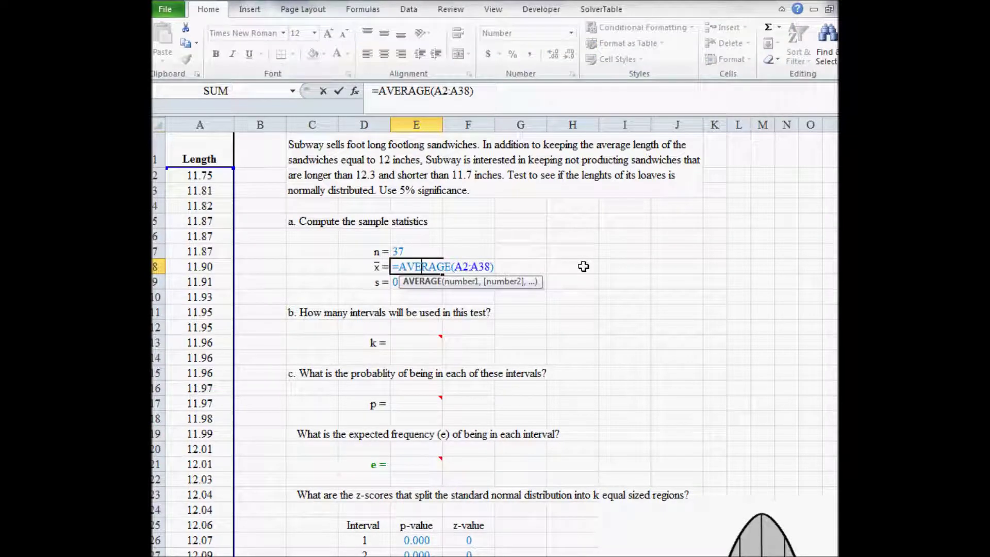
pyautogui.press('Return')
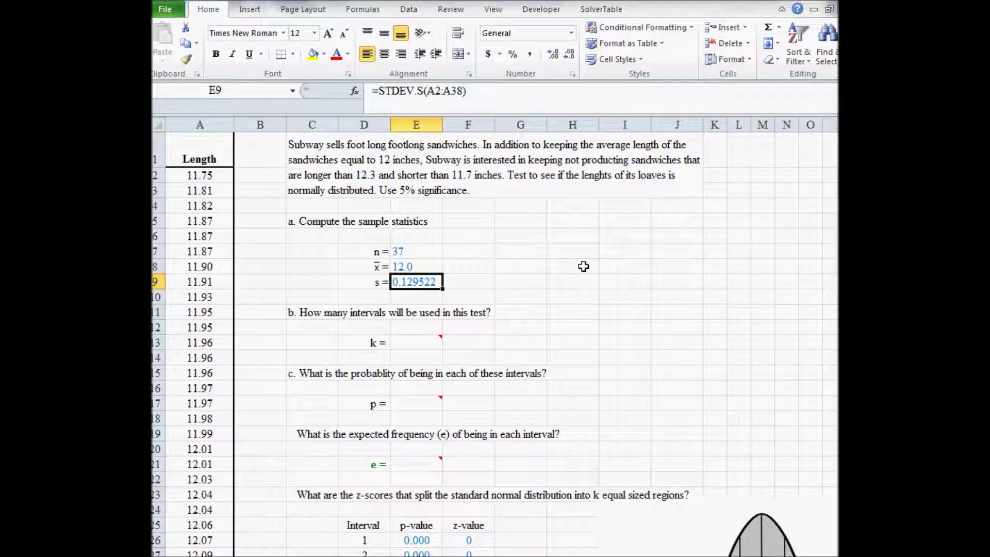
# Step: Display the sample mean in E8 and the standard deviation in E9 with five decimal places
pyautogui.press('Up')
pyautogui.click(552, 55)
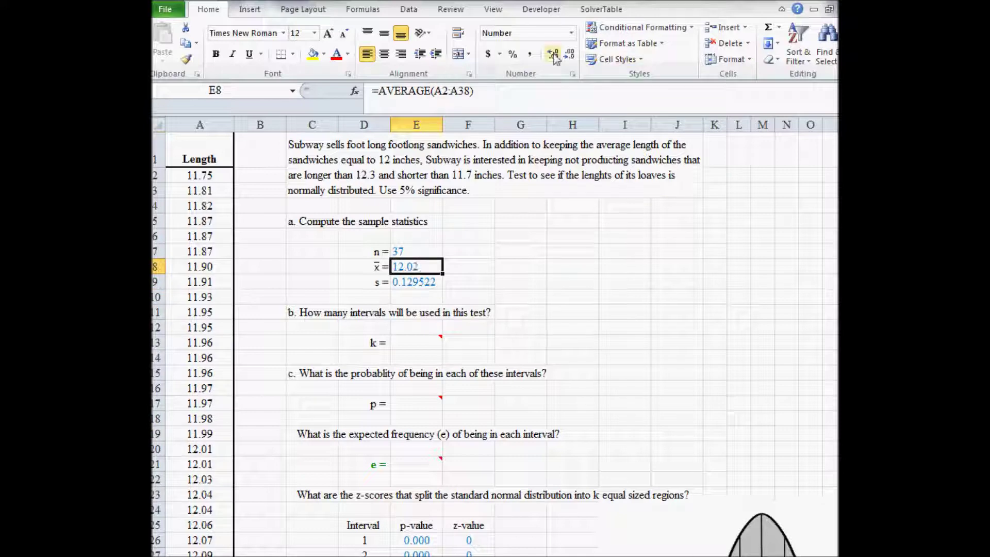
pyautogui.click(552, 54)
pyautogui.click(552, 55)
pyautogui.click(553, 54)
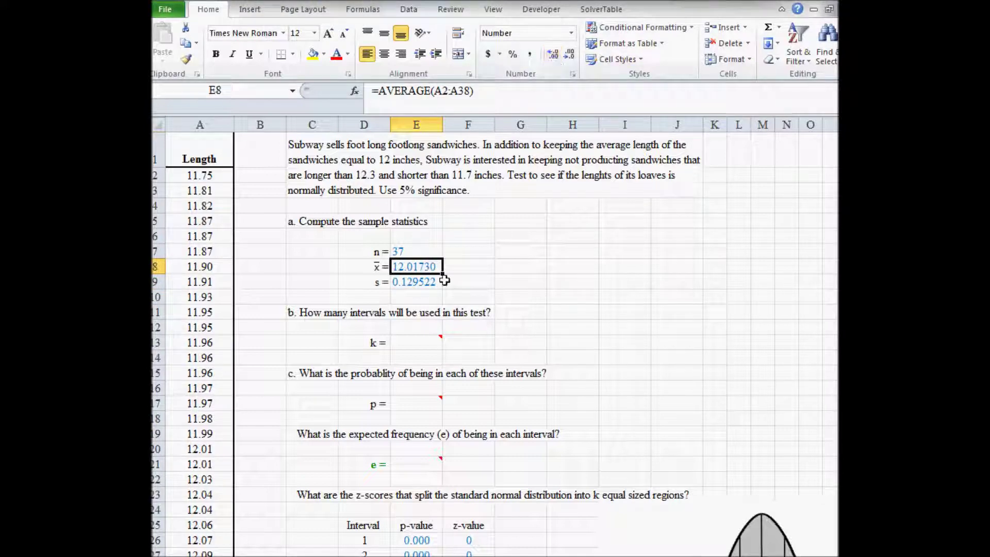
pyautogui.click(441, 283)
pyautogui.click(568, 56)
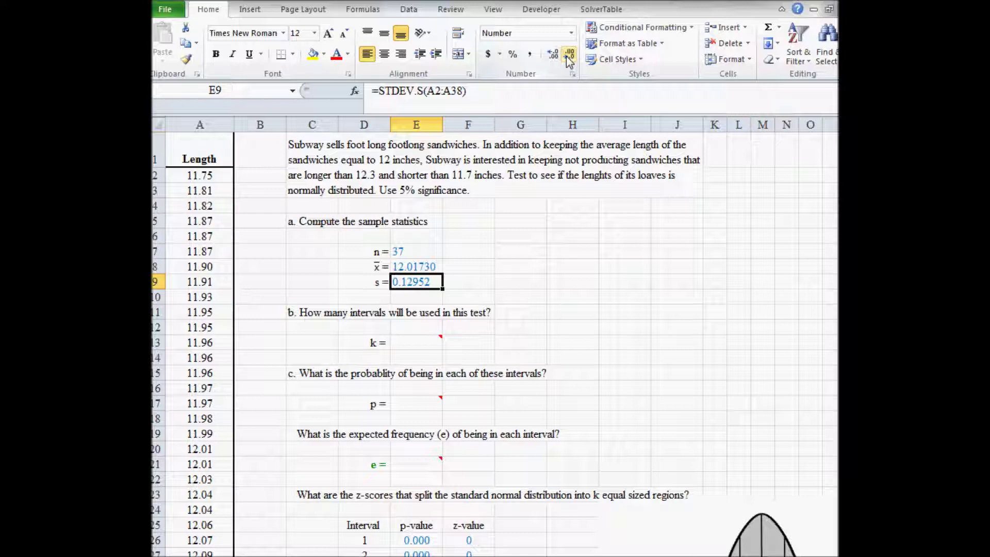
# Step: Copy the sample mean 12.01730 from E8 into the x̄ answer field of part a in the CengageNOW assignment
pyautogui.press('Up')
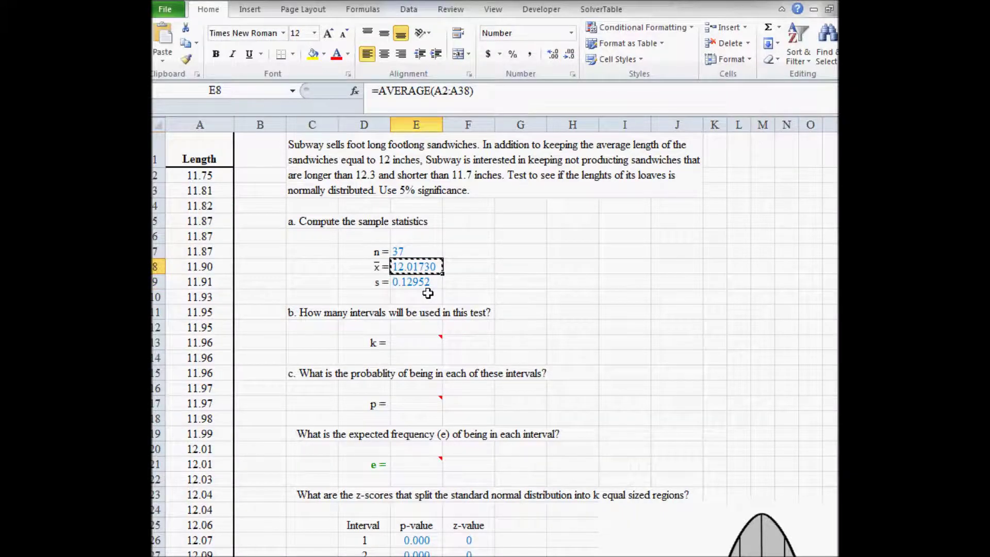
pyautogui.hotkey('alt', 'Tab')
pyautogui.click(537, 333)
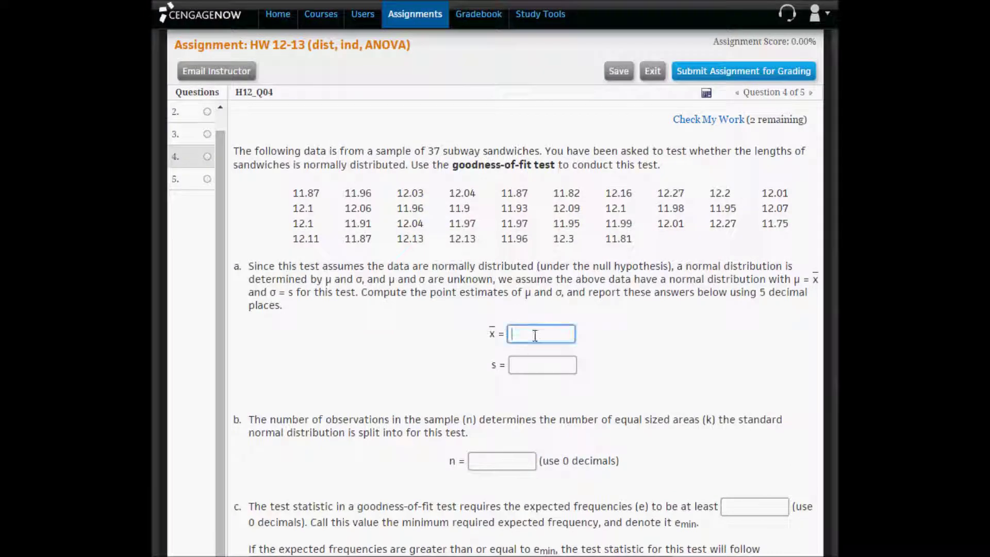
pyautogui.hotkey('ctrl', 'v')
# Step: Copy the standard deviation 0.12952 from Excel cell E9 into the assignment's s answer field and review both part a answers
pyautogui.hotkey('alt', 'Tab')
pyautogui.click(417, 287)
pyautogui.hotkey('ctrl', 'c')
pyautogui.hotkey('alt', 'Tab')
pyautogui.press('Tab')
pyautogui.hotkey('ctrl', 'v')
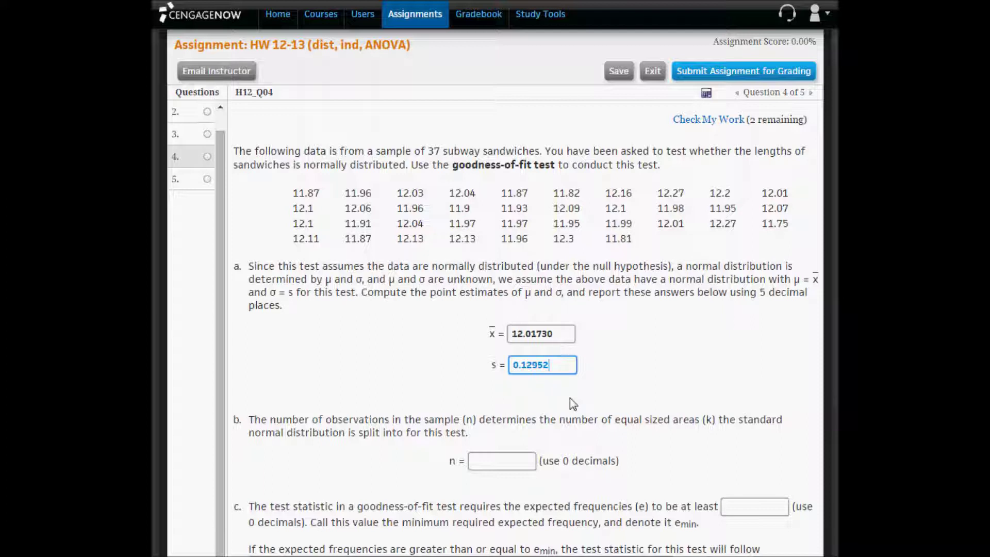
pyautogui.moveTo(562, 332); pyautogui.dragTo(475, 327)
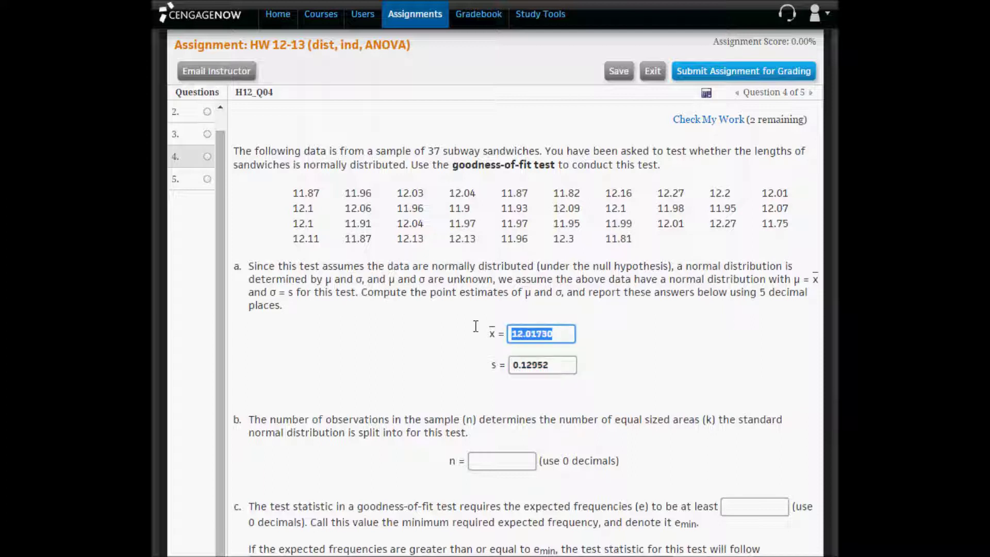
pyautogui.moveTo(558, 363); pyautogui.dragTo(472, 369)
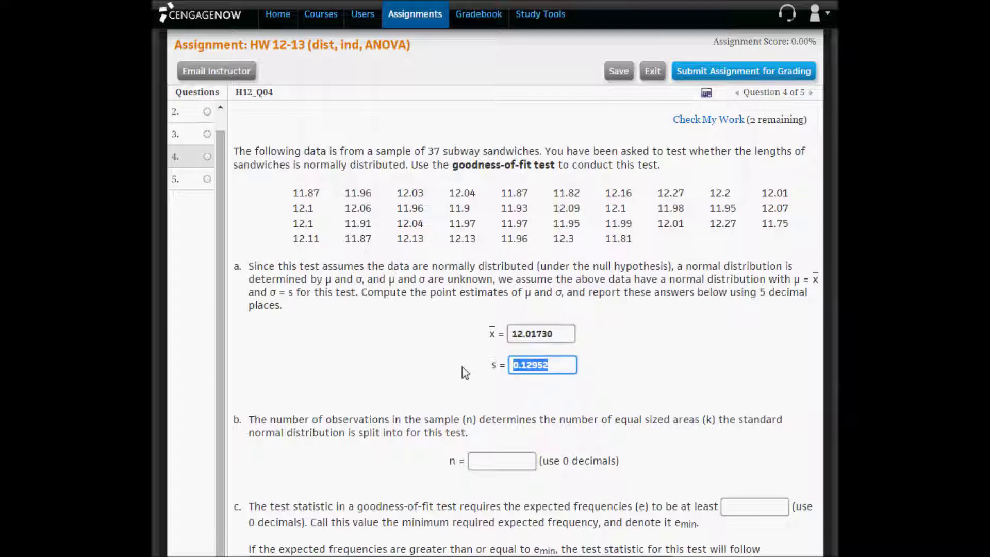
# Step: Enter 37 as the number of observations n in part b
pyautogui.click(501, 460)
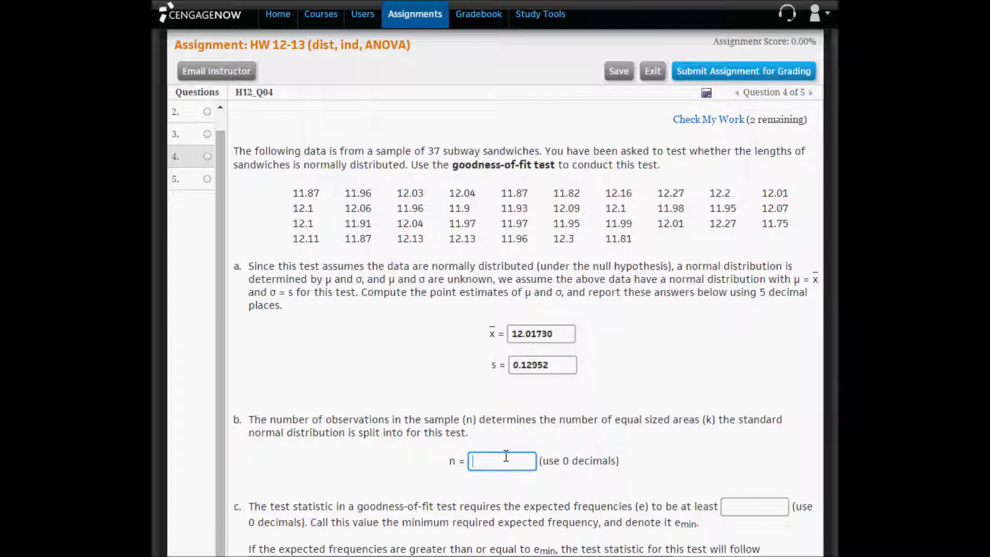
pyautogui.write('37')
pyautogui.click(586, 447)
# Step: In part c, enter 5 as the minimum expected frequency and choose "a chi-square distribution with k-3 degrees of freedom"
pyautogui.scroll(-3, 636, 349)
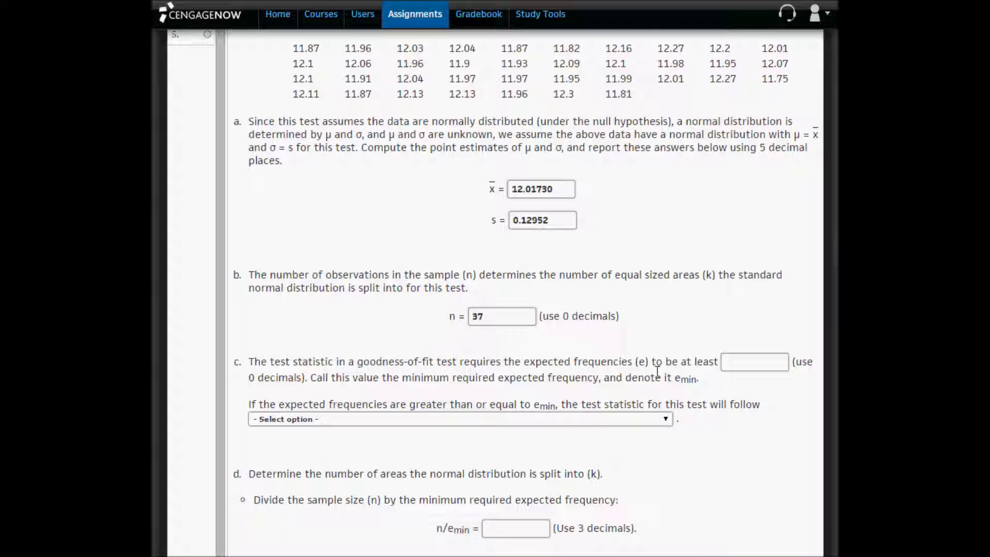
pyautogui.click(744, 361)
pyautogui.write('5')
pyautogui.click(312, 380)
pyautogui.click(443, 419)
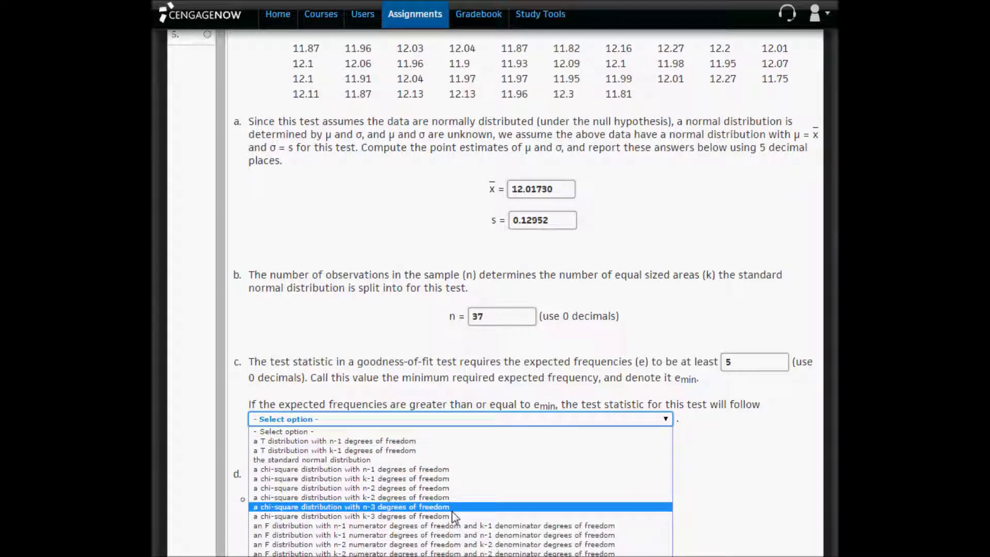
pyautogui.click(426, 518)
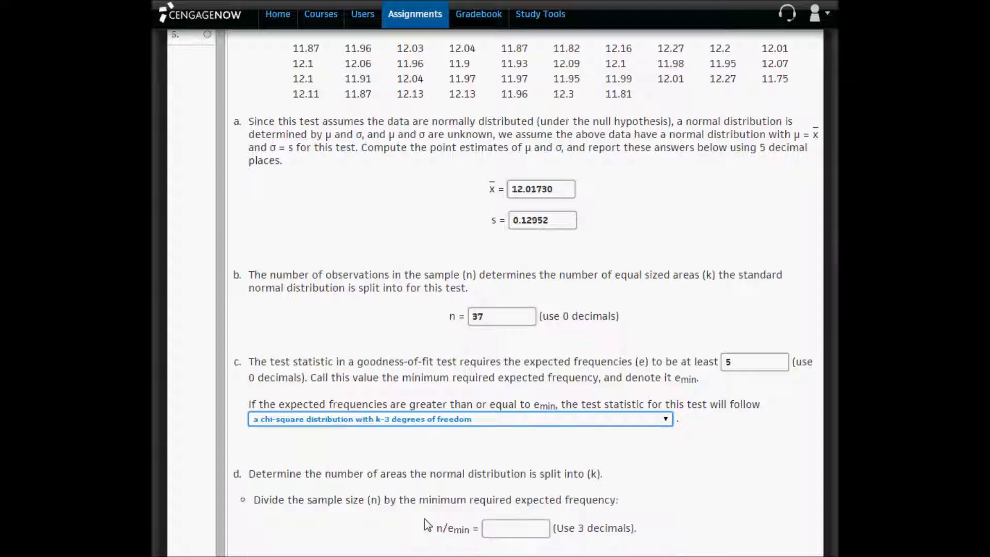
# Step: Enter =37/5 in the n/e_min answer field of part d and calculate the same formula in Excel cell E12
pyautogui.scroll(-2, 425, 518)
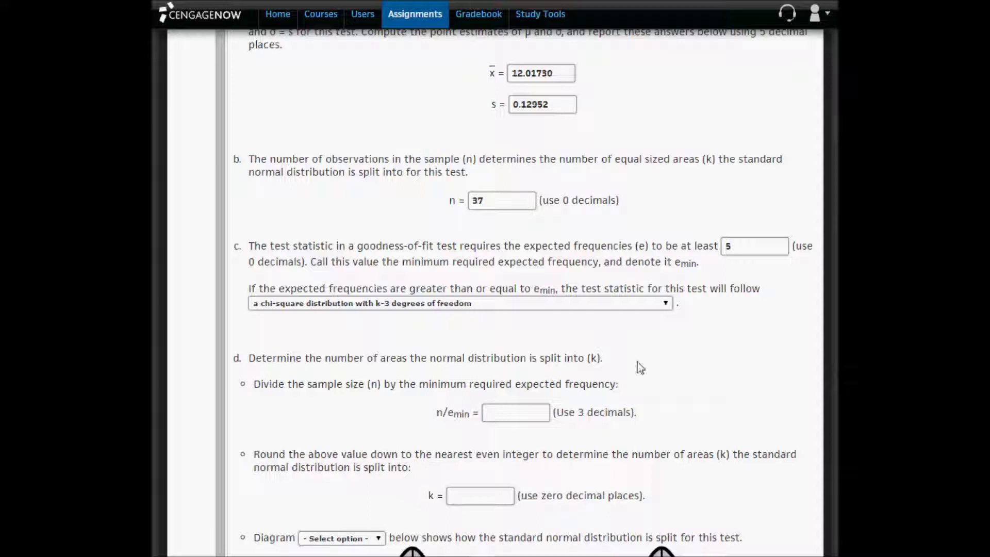
pyautogui.doubleClick(594, 357)
pyautogui.click(510, 414)
pyautogui.write('k')
pyautogui.write('37')
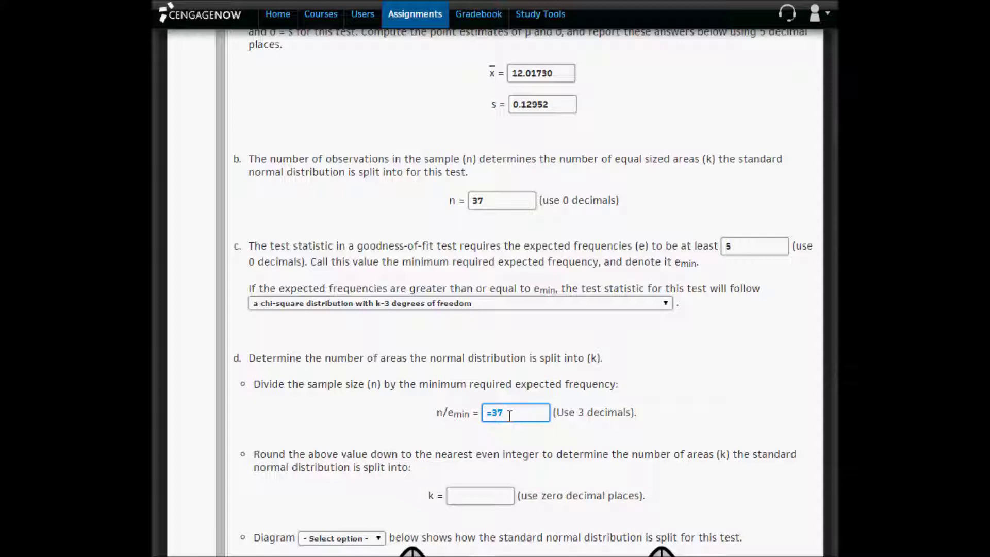
pyautogui.write('/5')
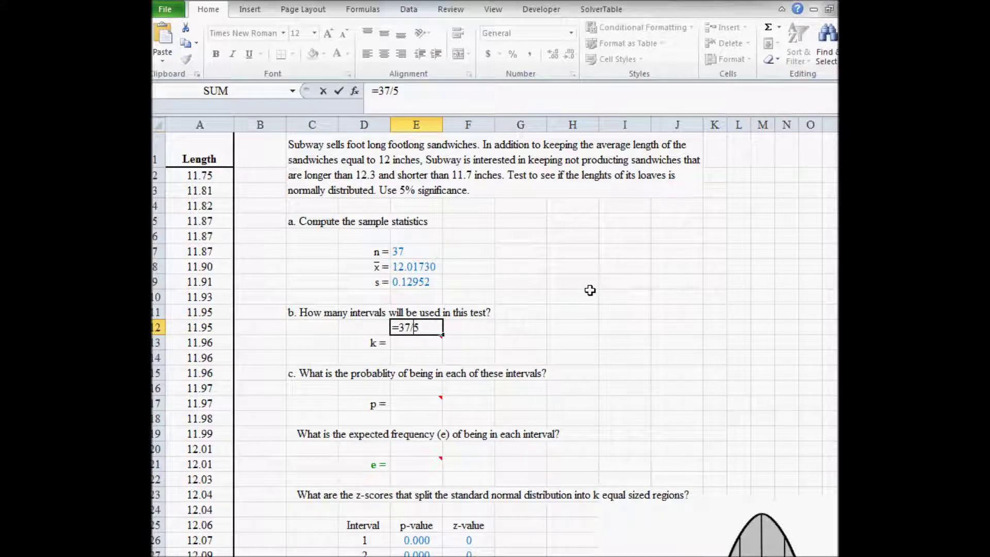
pyautogui.press('Return')
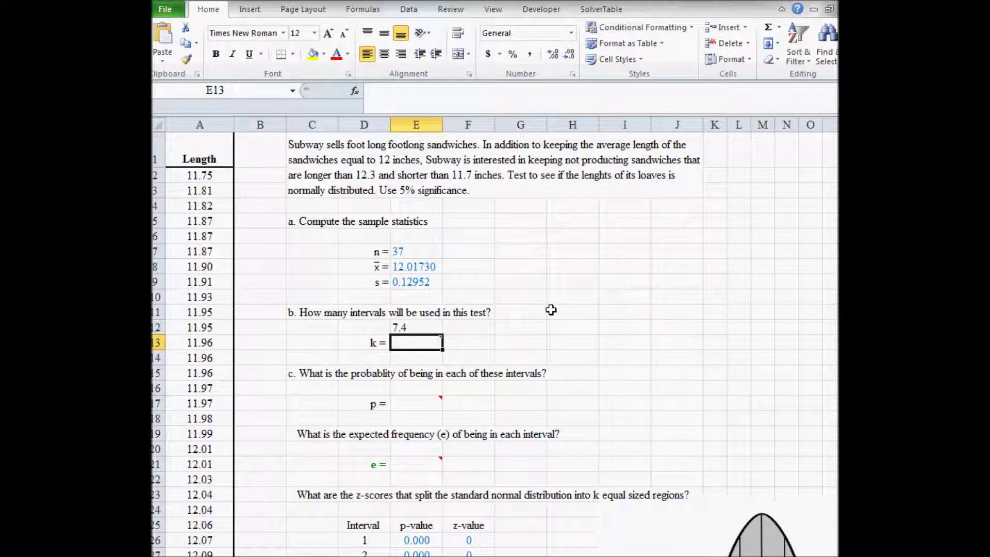
# Step: Enter 6 as the number of intervals k in cell E13, rounding n/5 down to the nearest even integer
pyautogui.moveTo(442, 336)
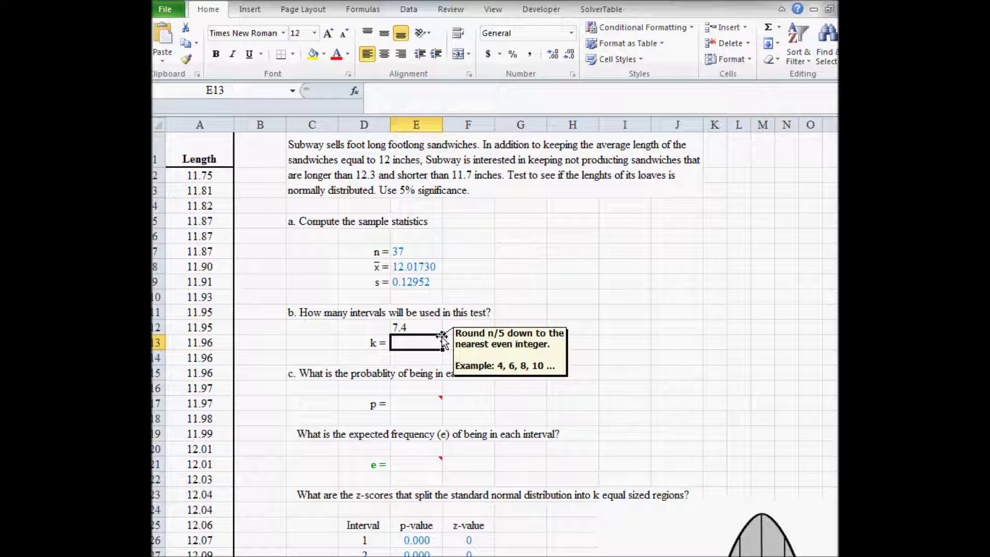
pyautogui.doubleClick(436, 341)
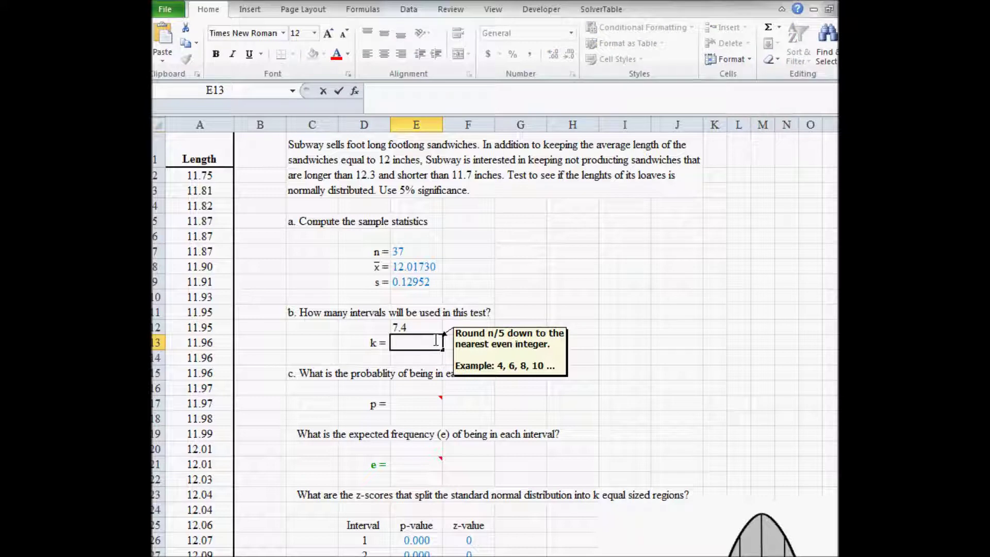
pyautogui.write('6')
pyautogui.press('Return')
# Step: Switch back to the CengageNOW assignment and enter 6 as the number of areas k in part d
pyautogui.hotkey('alt', 'Tab')
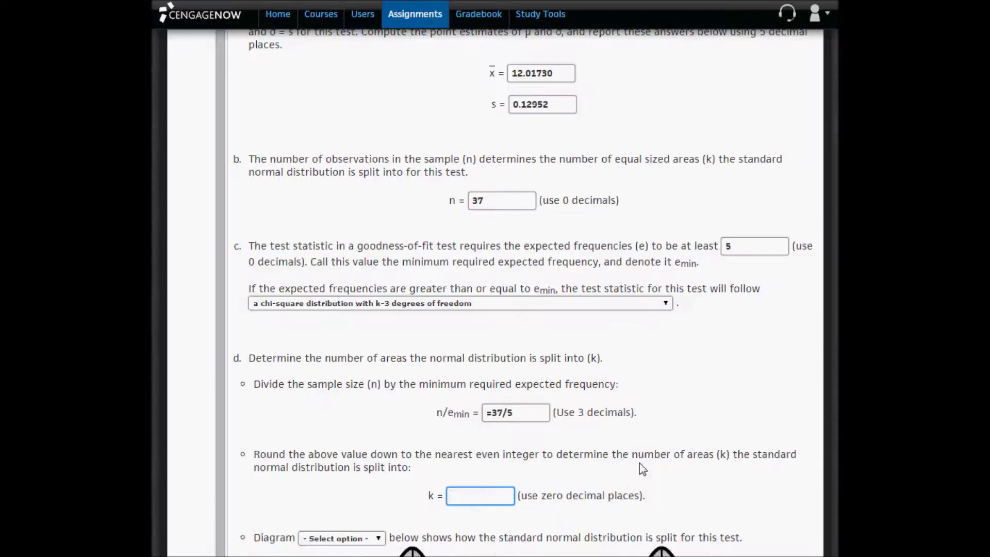
pyautogui.write('6')
pyautogui.press('Tab')
pyautogui.scroll(-4, 524, 293)
pyautogui.hotkey('shift', 'Tab')
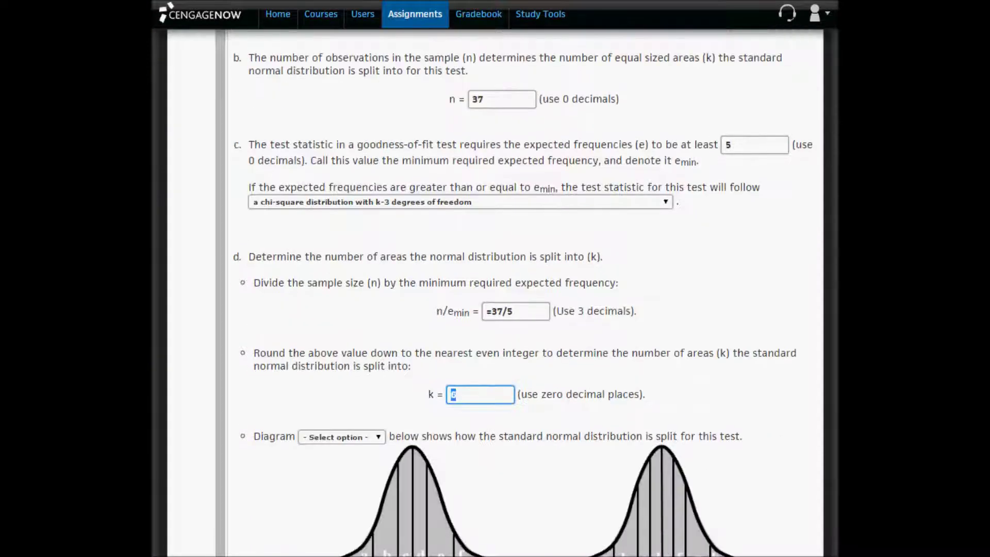
# Step: Compare the normal distribution diagrams and choose diagram A as the one showing the split for this test
pyautogui.scroll(-4, 515, 292)
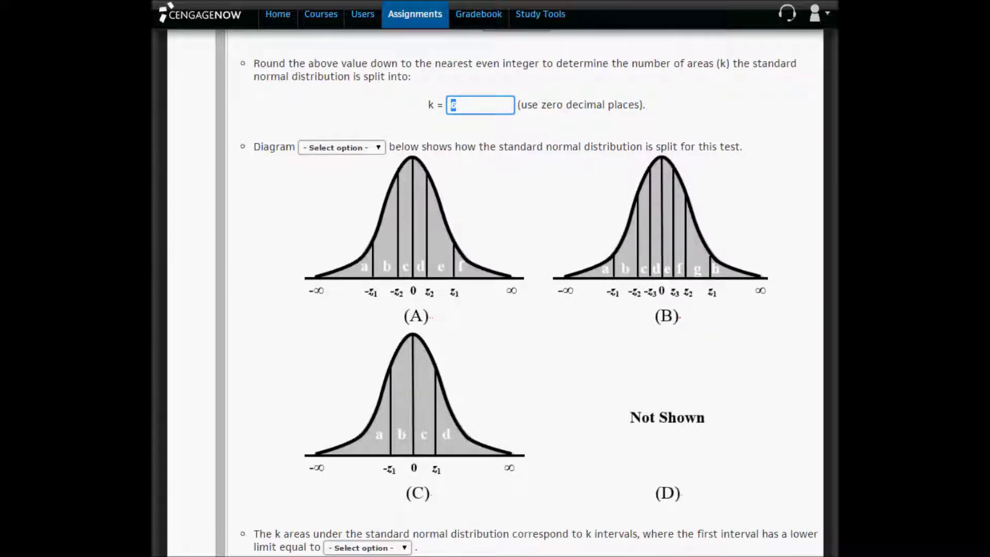
pyautogui.click(364, 270)
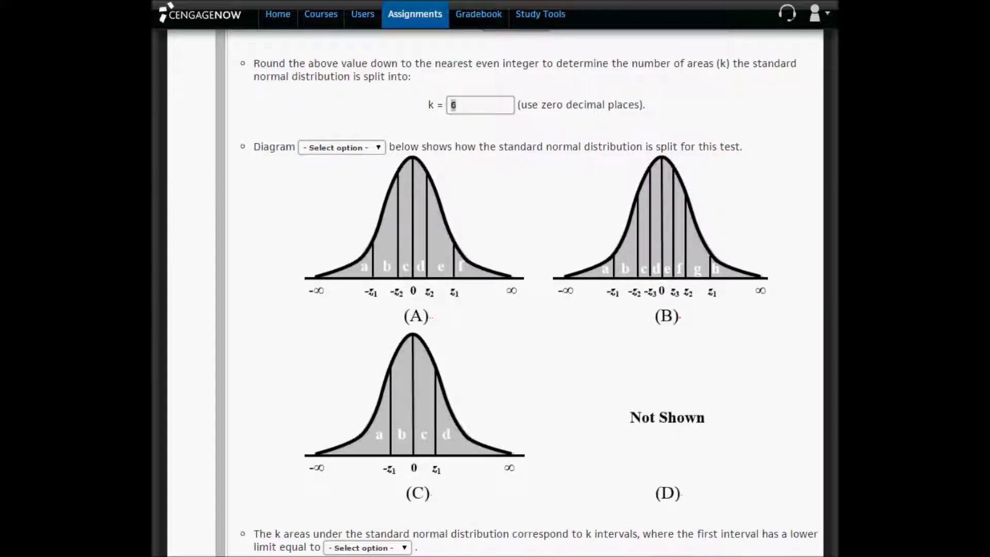
pyautogui.scroll(-1, 365, 271)
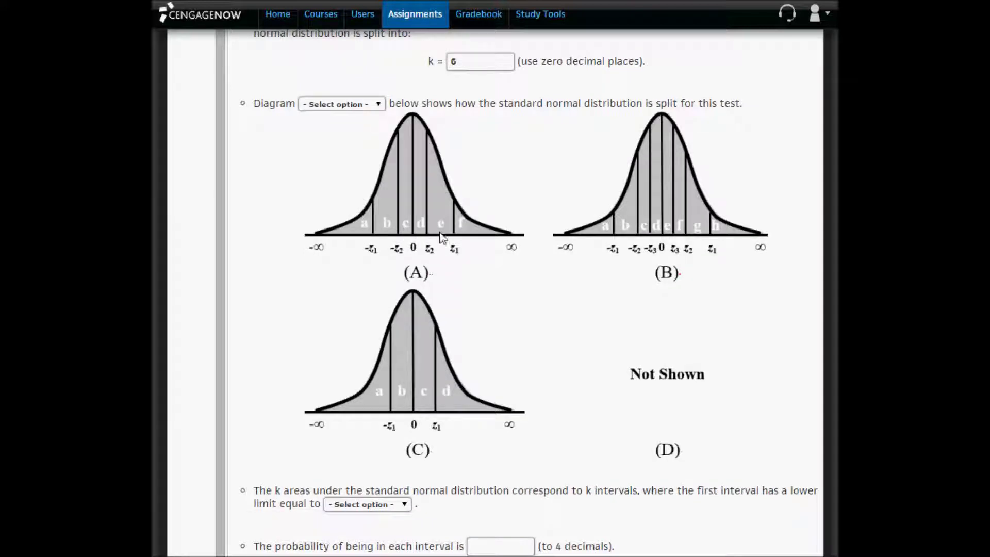
pyautogui.click(347, 105)
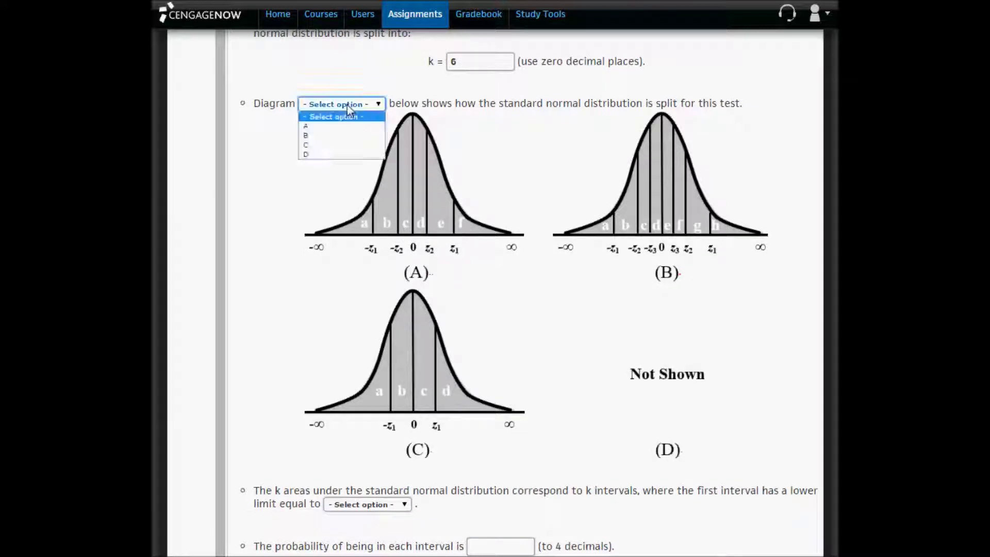
pyautogui.click(348, 126)
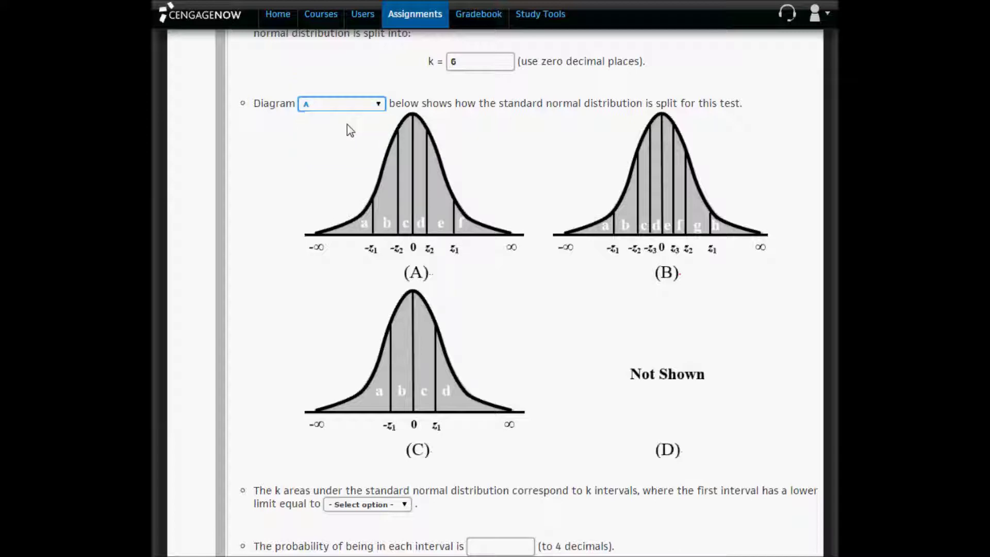
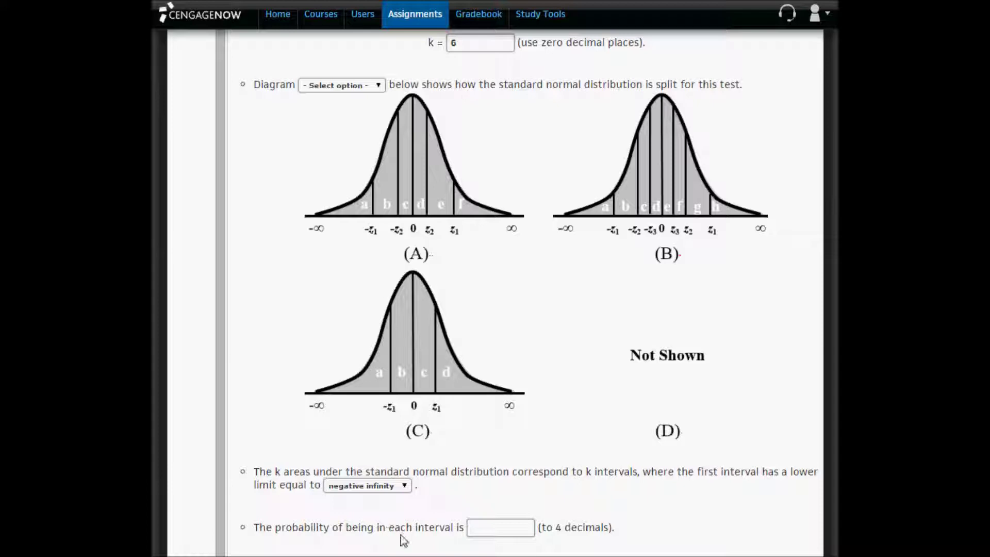
# Step: Enter =1/6 in the interval probability answer field and copy the formula into Excel cell E17 to calculate p
pyautogui.click(486, 525)
pyautogui.write('=1/6')
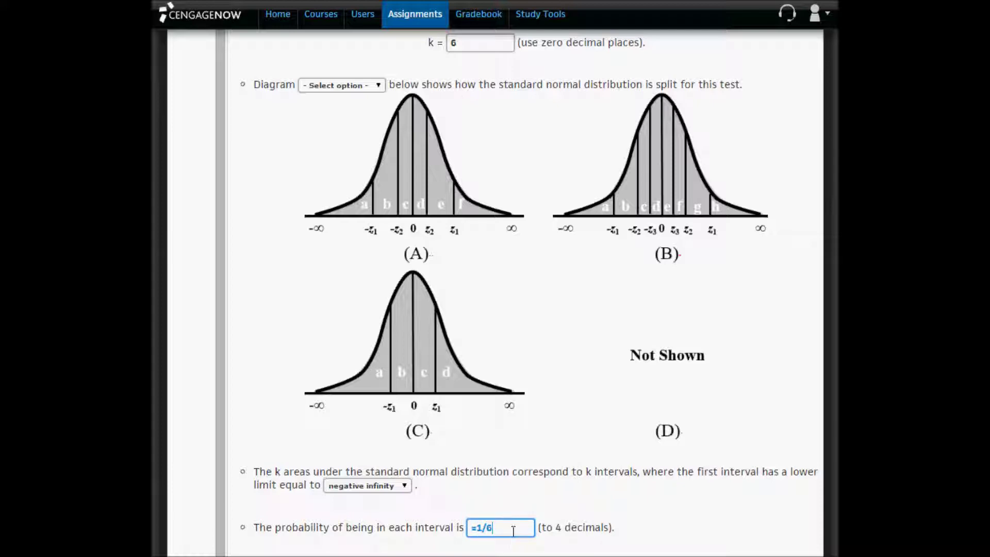
pyautogui.moveTo(497, 527); pyautogui.dragTo(462, 522)
pyautogui.hotkey('ctrl', 'c')
pyautogui.hotkey('alt', 'Tab')
pyautogui.hotkey('ctrl', 'v')
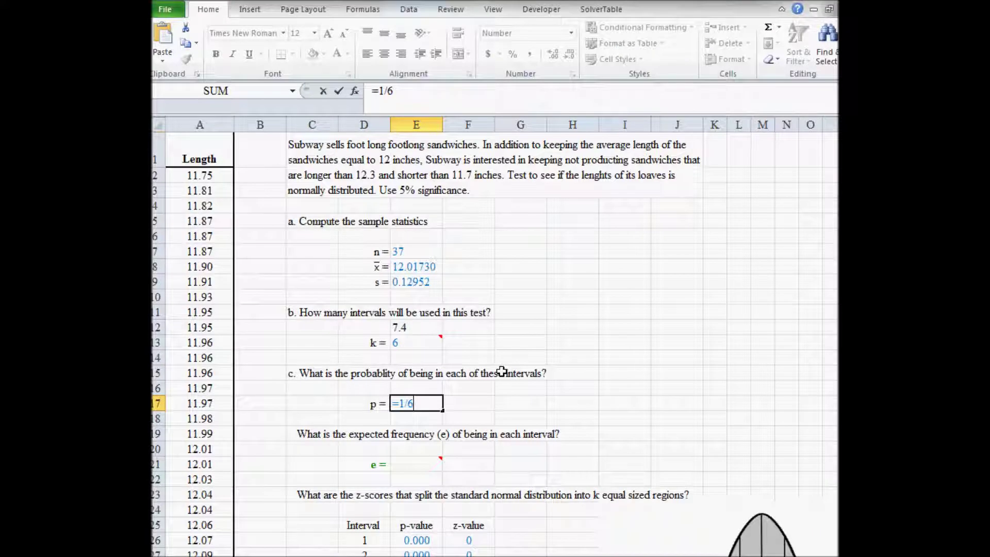
pyautogui.hotkey('ctrl', 'Return')
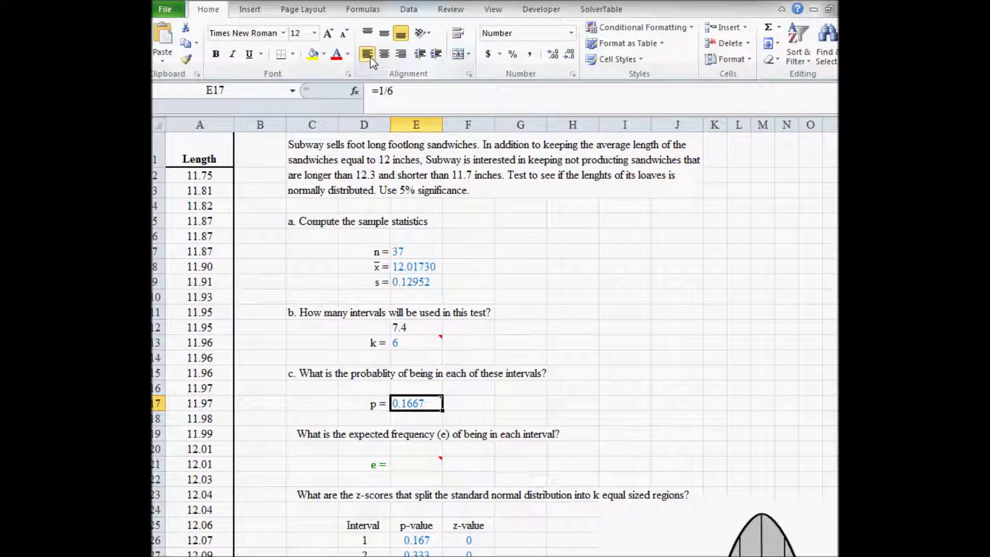
# Step: Copy the calculated probability 0.1667 from E17 into the assignment's interval probability field, replacing the formula there
pyautogui.hotkey('ctrl', 'c')
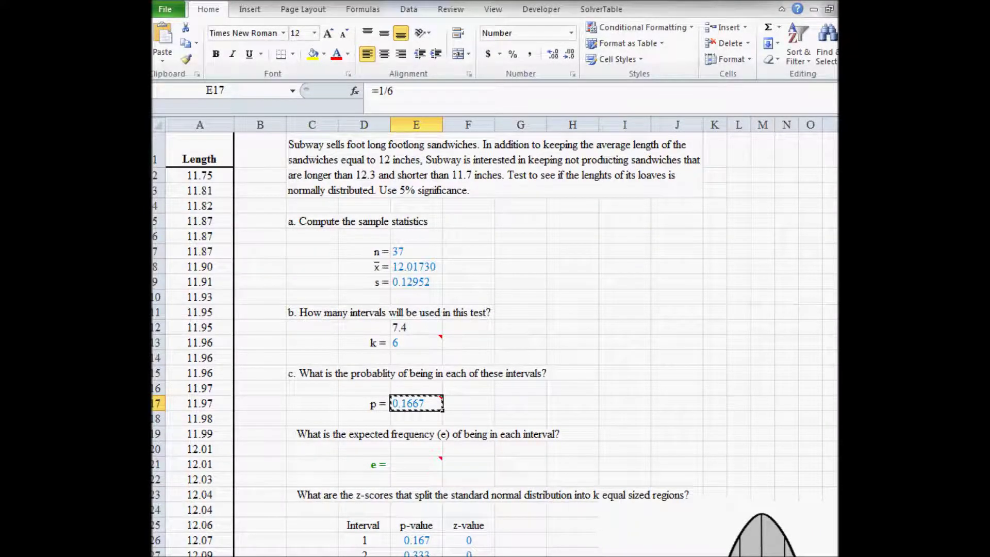
pyautogui.hotkey('alt', 'Tab')
pyautogui.click(508, 526)
pyautogui.hotkey('ctrl', 'a')
pyautogui.hotkey('ctrl', 'v')
pyautogui.scroll(-1, 408, 521)
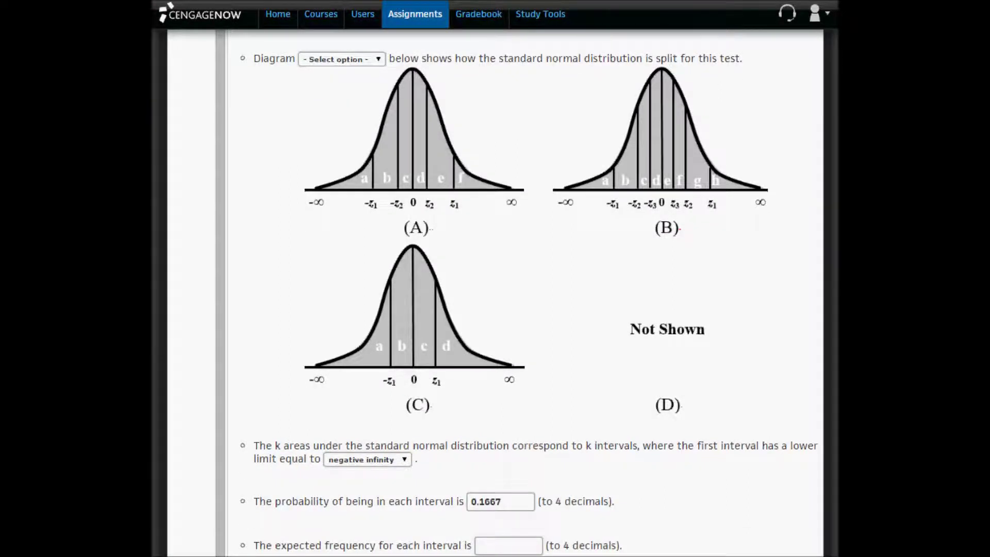
# Step: Switch to Excel and calculate the expected frequency e in cell E21 with the formula =E7*E17
pyautogui.hotkey('alt', 'Tab')
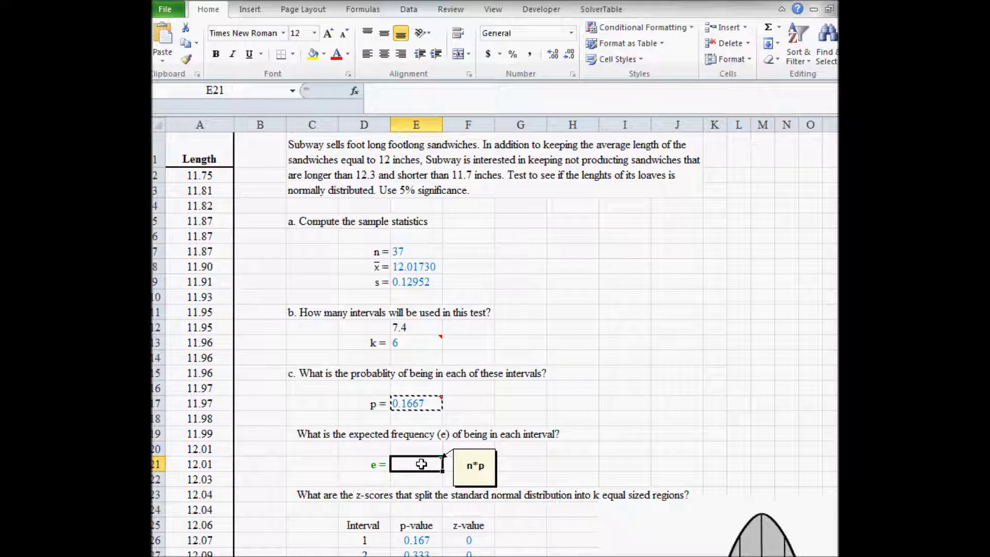
pyautogui.write('=')
pyautogui.press('Up')
pyautogui.press('Up')
pyautogui.press('Up')
pyautogui.press('Up')
pyautogui.press('Up')
pyautogui.press('Up')
pyautogui.press('Up')
pyautogui.press('Up')
pyautogui.press('Up')
pyautogui.press('Up')
pyautogui.press('Up')
pyautogui.press('Up')
pyautogui.press('Up')
pyautogui.press('Up')
pyautogui.write('*')
pyautogui.press('Up')
pyautogui.press('Up')
pyautogui.press('Up')
pyautogui.press('Up')
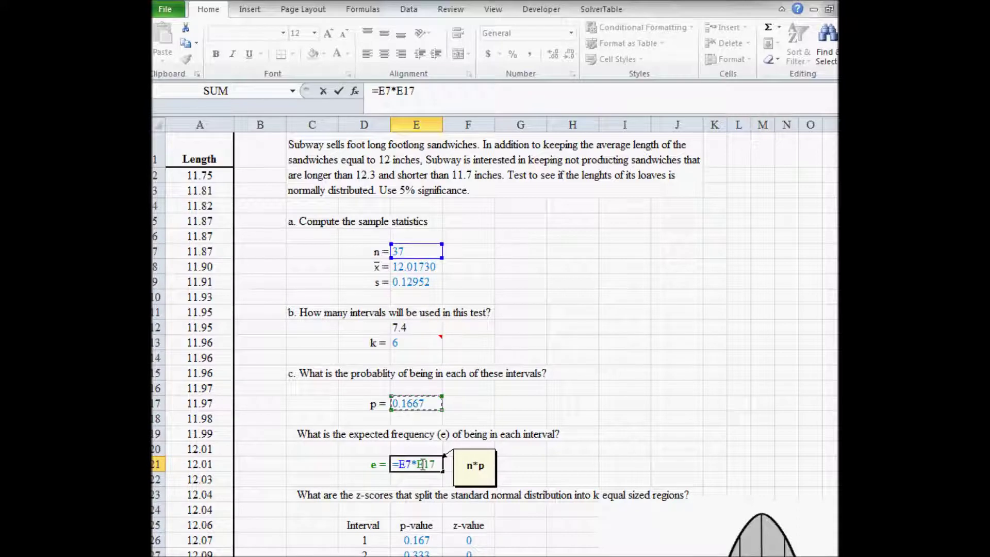
pyautogui.hotkey('ctrl', 'Return')
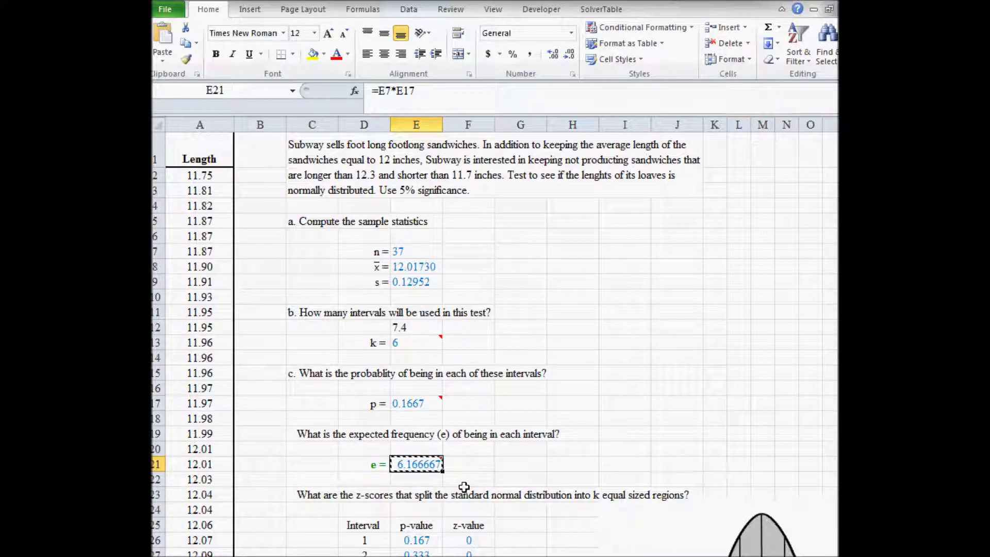
# Step: Paste the expected frequency from E21 into the assignment's expected frequency field and shorten it to 6.1667
pyautogui.hotkey('alt', 'Tab')
pyautogui.click(504, 518)
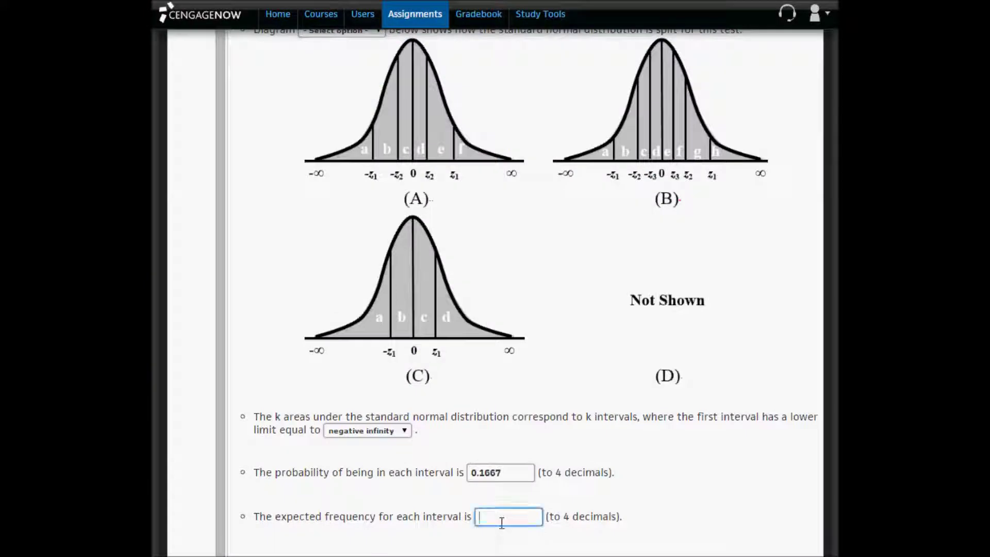
pyautogui.hotkey('ctrl', 'v')
pyautogui.press('Right')
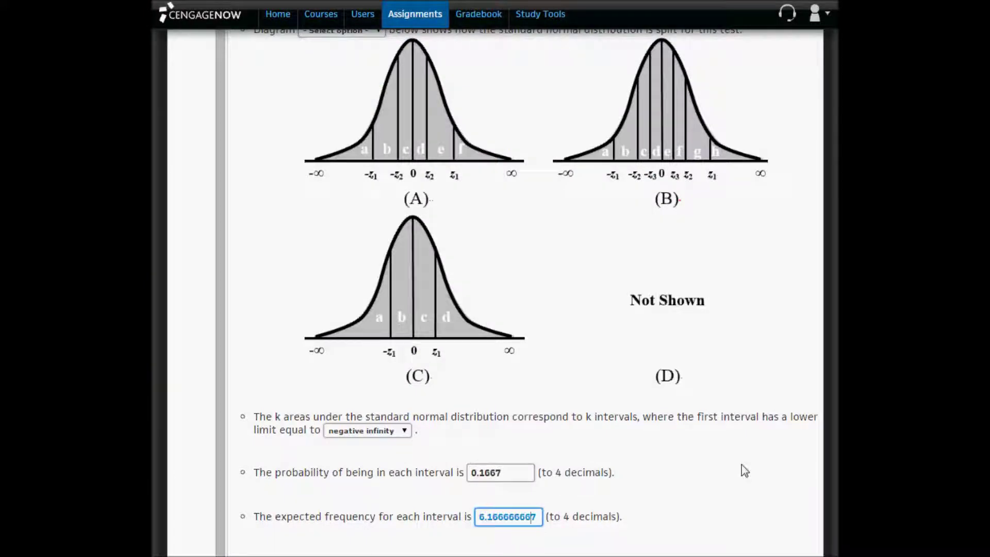
pyautogui.press('Left')
pyautogui.press('Left')
pyautogui.press('Left')
pyautogui.press('BackSpace')
pyautogui.press('BackSpace')
pyautogui.press('BackSpace')
pyautogui.press('BackSpace')
pyautogui.press('Delete')
pyautogui.scroll(-6, 742, 468)
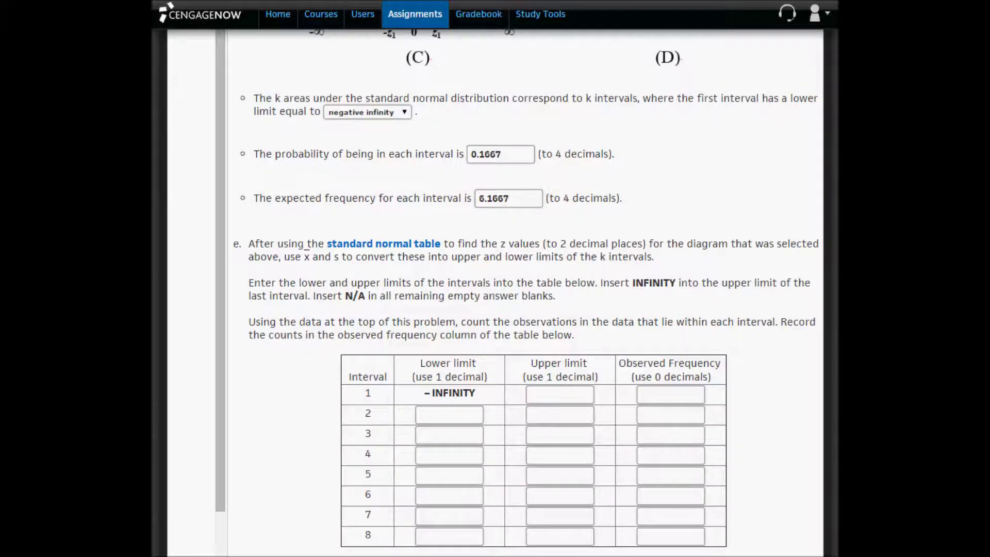
# Step: Look up the cumulative probability nearest 0.1667 in the standard normal table and highlight the entry .1660
pyautogui.scroll(7, 371, 216)
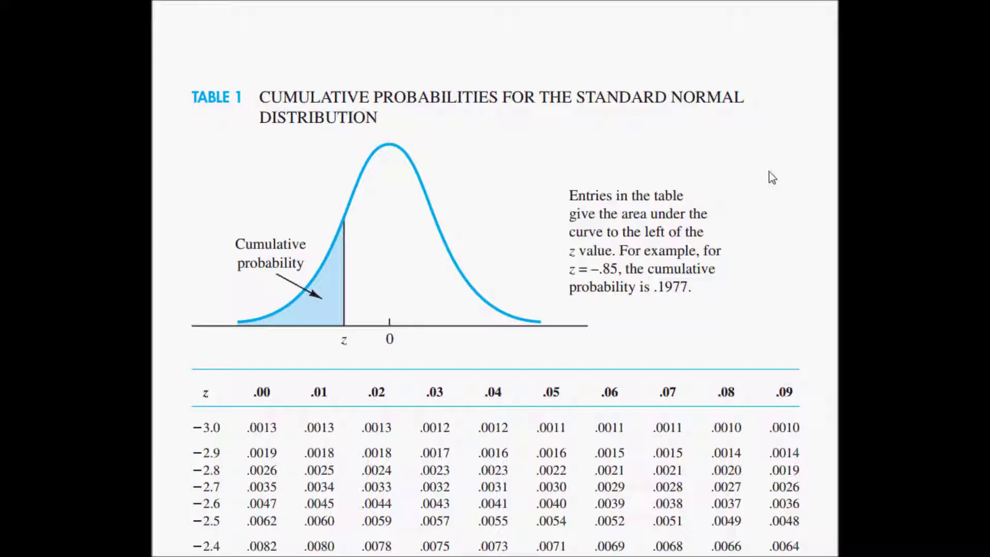
pyautogui.scroll(-3, 774, 178)
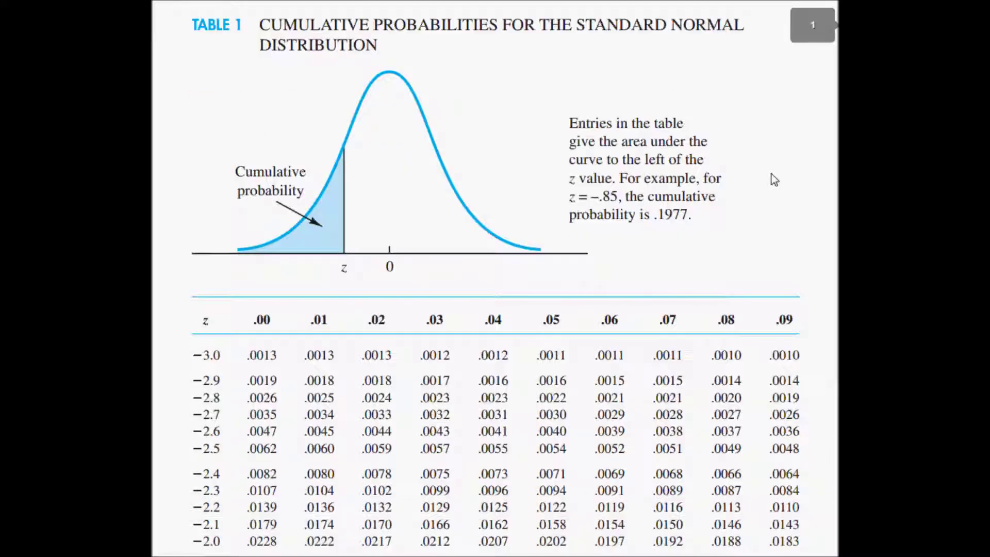
pyautogui.scroll(-4, 774, 179)
pyautogui.scroll(-2, 774, 178)
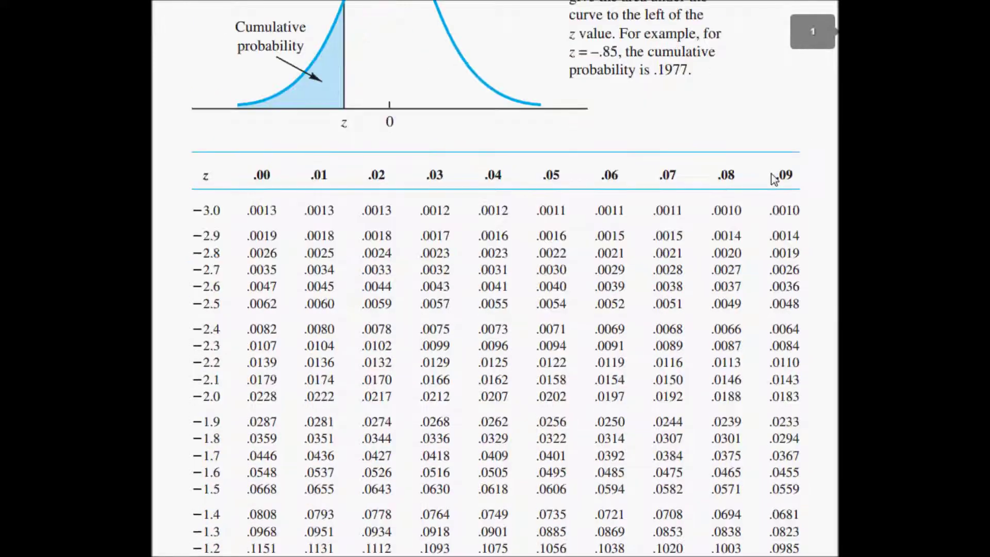
pyautogui.scroll(-6, 773, 179)
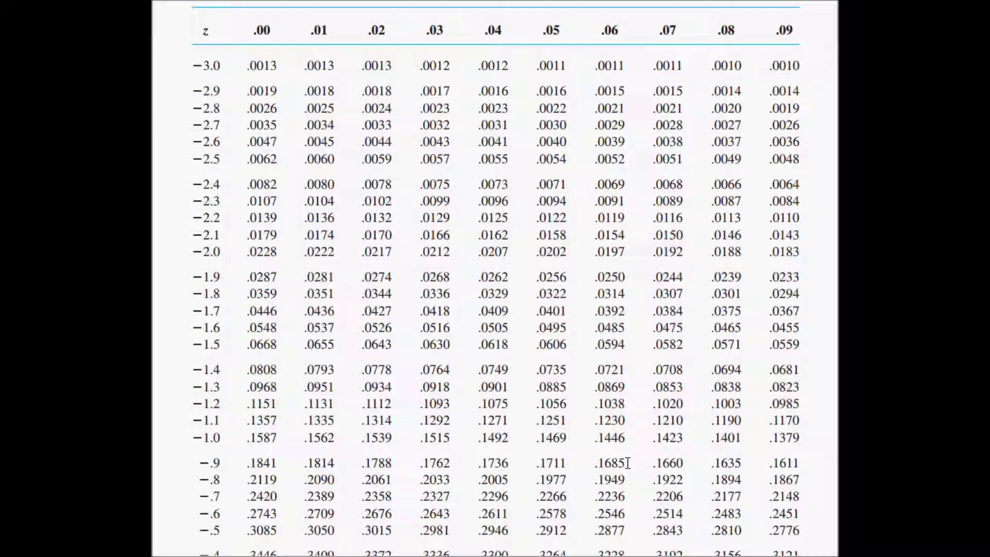
pyautogui.moveTo(653, 462); pyautogui.dragTo(685, 464)
# Step: Switch to Excel, enter -.97 as the first z value in cell K31, and check the mirrored value in O31
pyautogui.hotkey('alt', 'Tab')
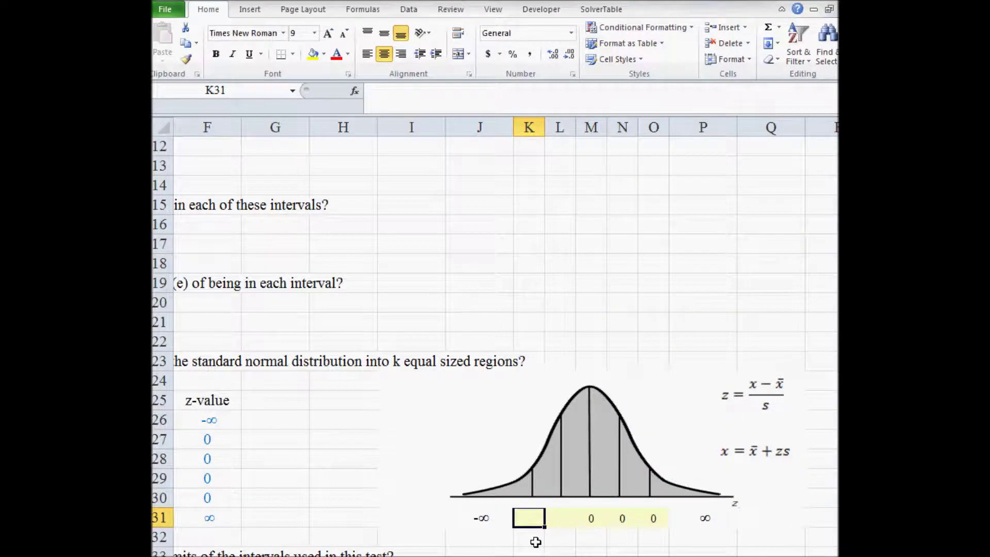
pyautogui.write('-.97')
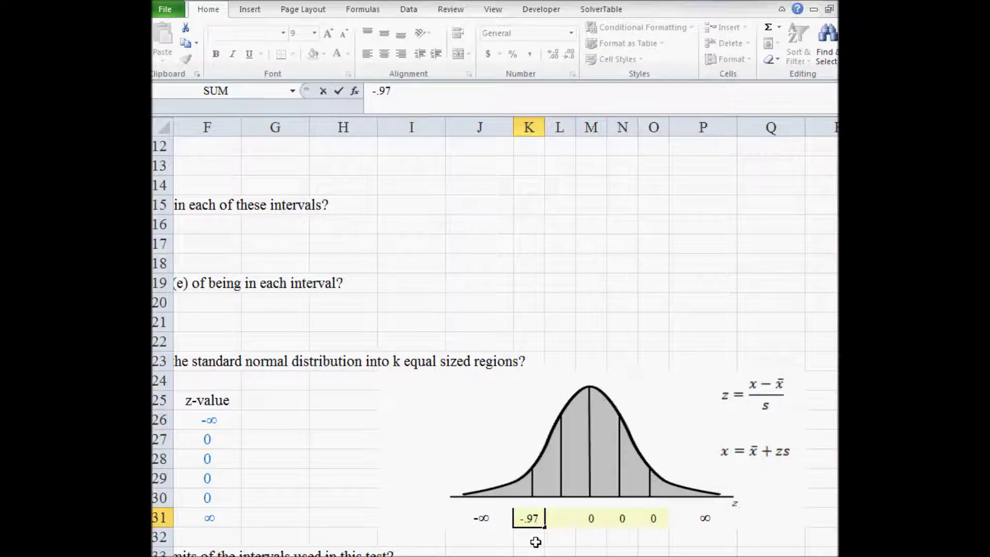
pyautogui.hotkey('ctrl', 'Return')
pyautogui.press('Right')
pyautogui.press('Right')
pyautogui.press('Right')
pyautogui.press('Right')
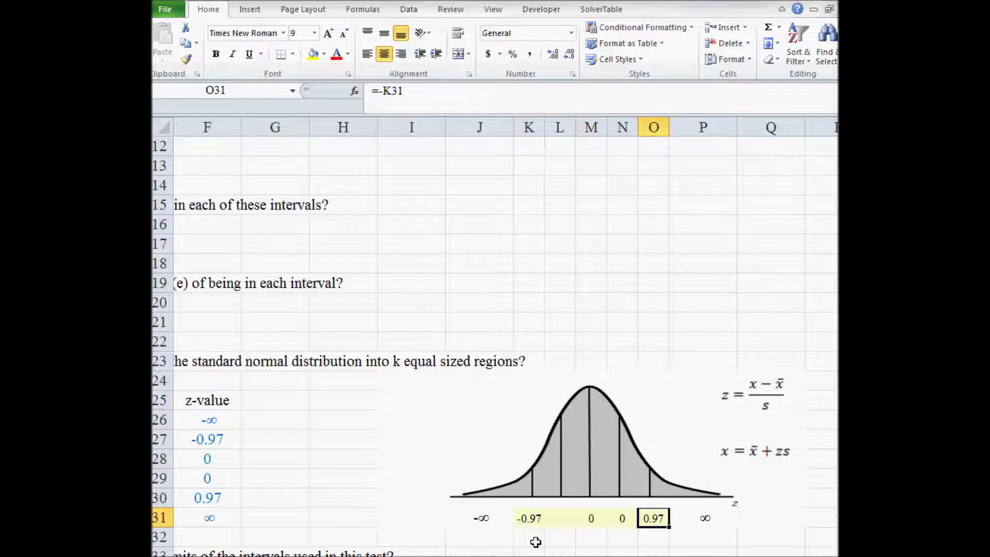
# Step: Select cell L31 for the second z value and highlight the matching probability .3336 in the standard normal table
pyautogui.press('Left')
pyautogui.press('Left')
pyautogui.press('Left')
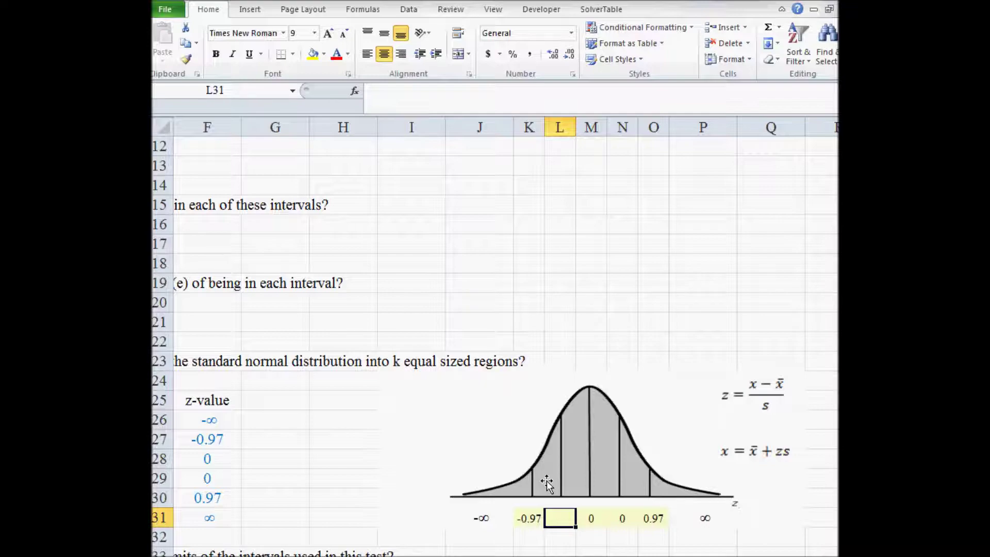
pyautogui.hotkey('alt', 'Tab')
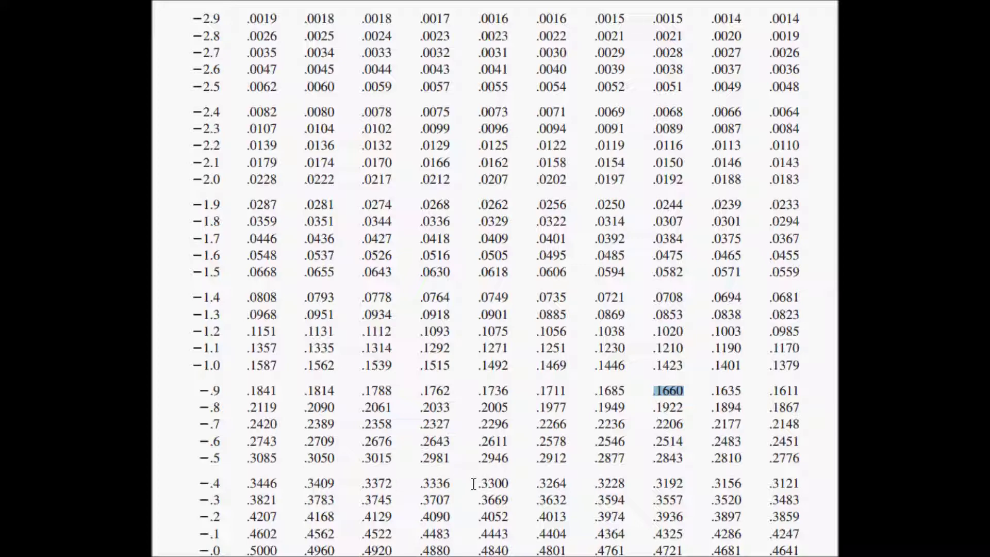
pyautogui.doubleClick(447, 485)
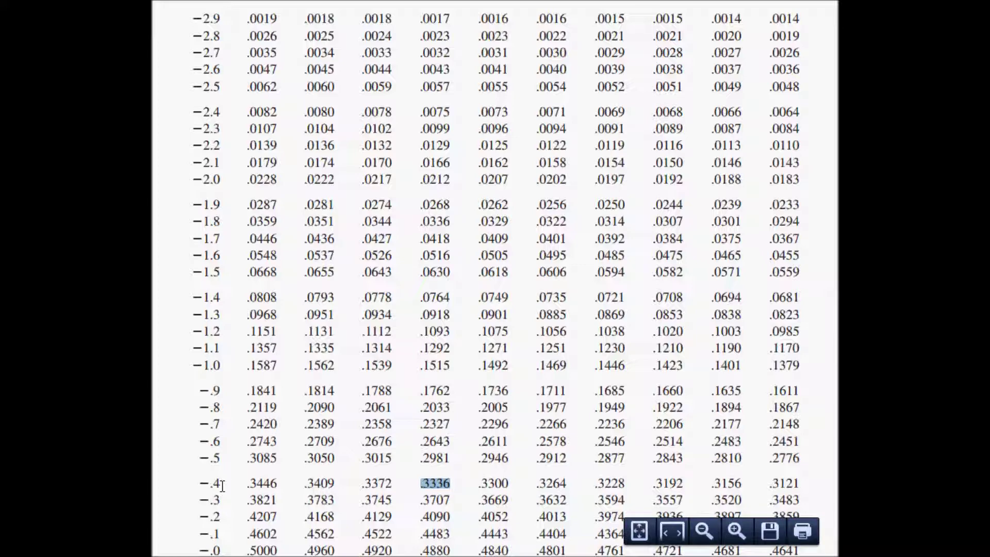
# Step: Check the z value for the highlighted .3336 in the standard normal table, switch to Excel and enter -.43 in cell L31
pyautogui.scroll(3, 454, 18)
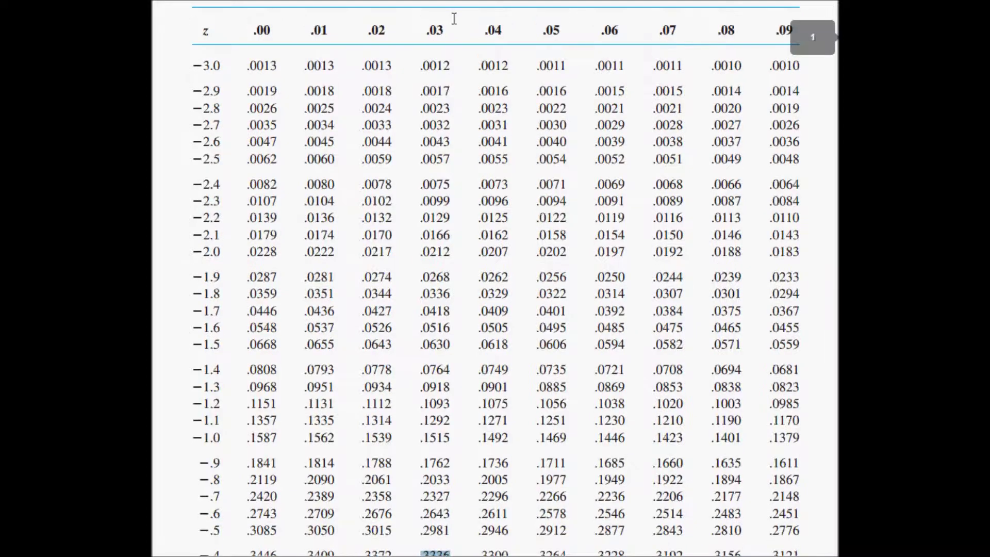
pyautogui.hotkey('alt', 'Tab')
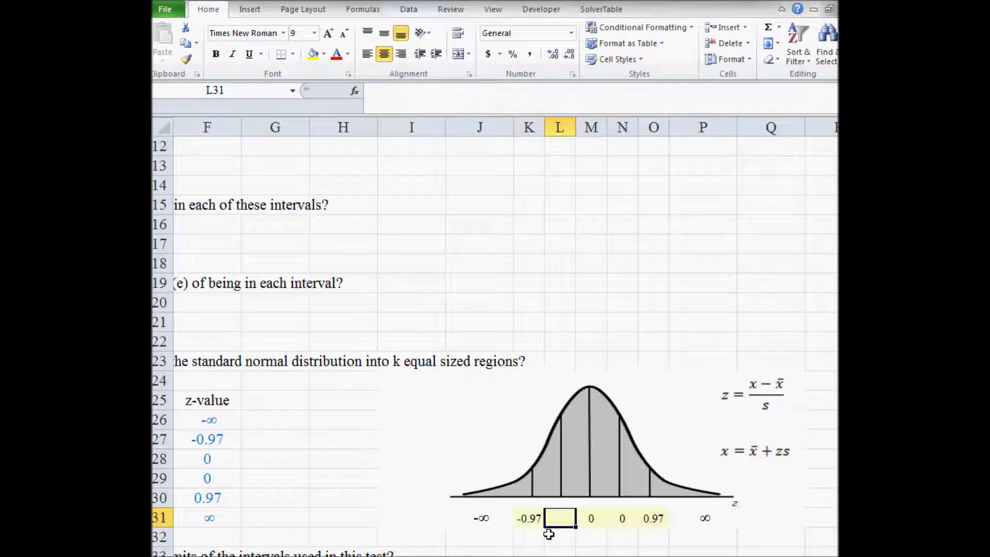
pyautogui.write('-.43')
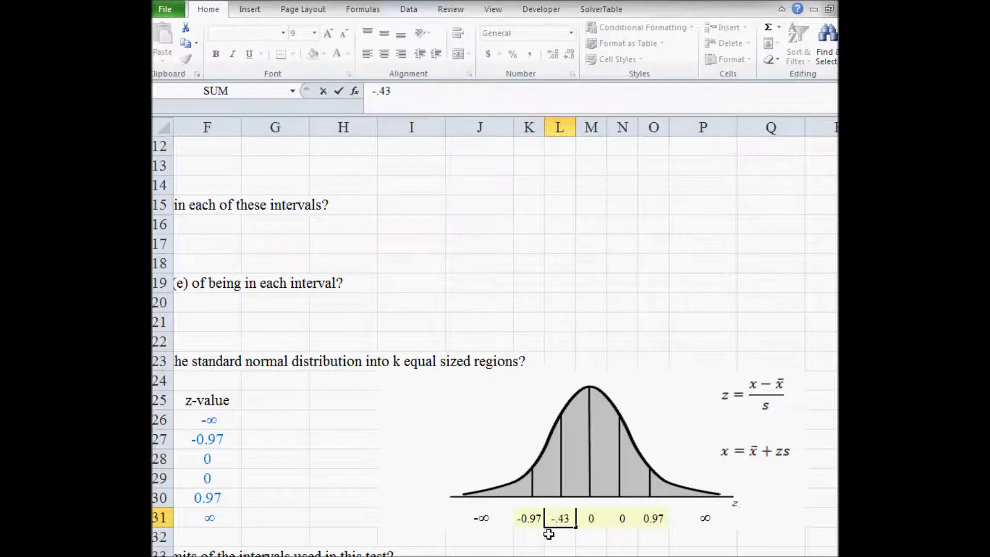
pyautogui.press('Tab')
pyautogui.press('Tab')
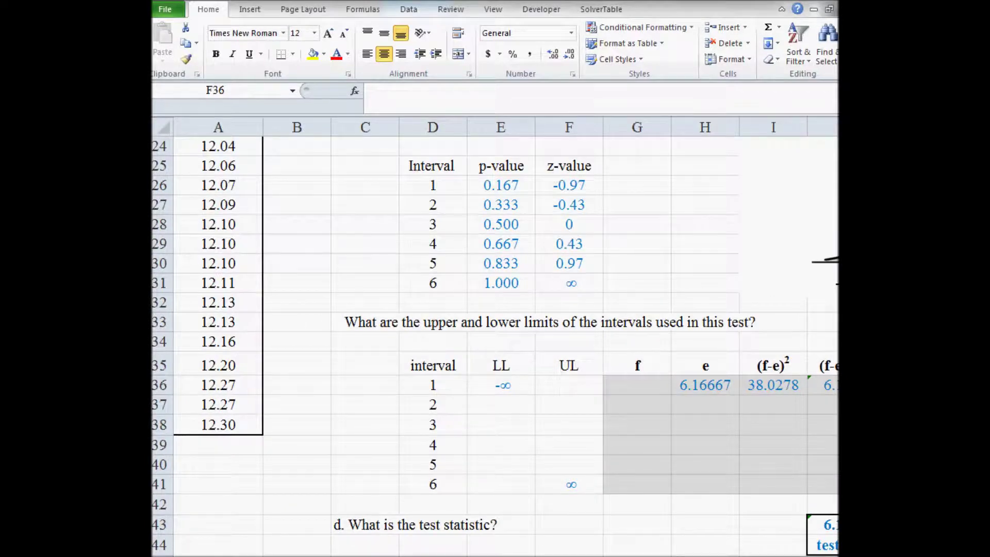
# Step: Enter the formula =E8+F26*E9 in cell F36 to compute the upper limit of interval 1
pyautogui.scroll(6, 495, 335)
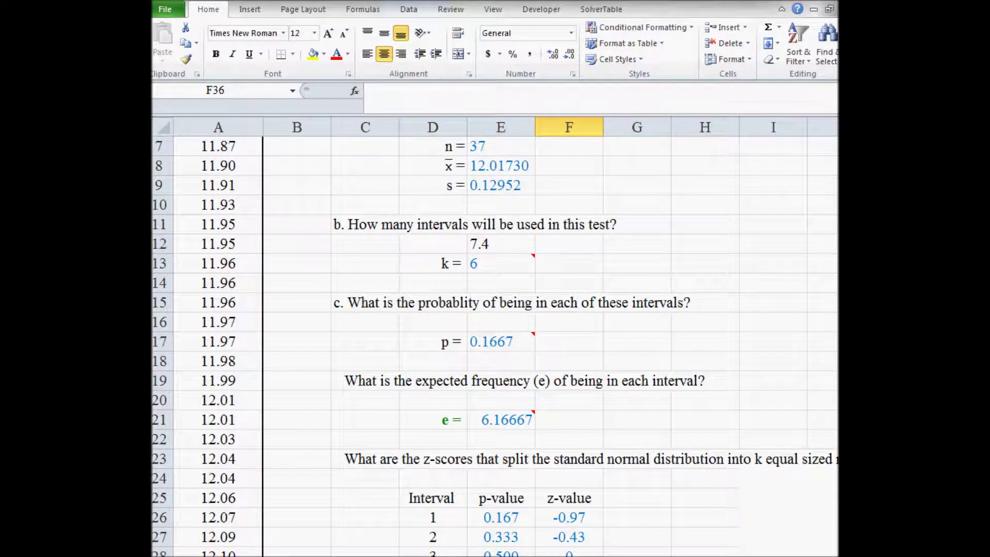
pyautogui.scroll(-3, 494, 349)
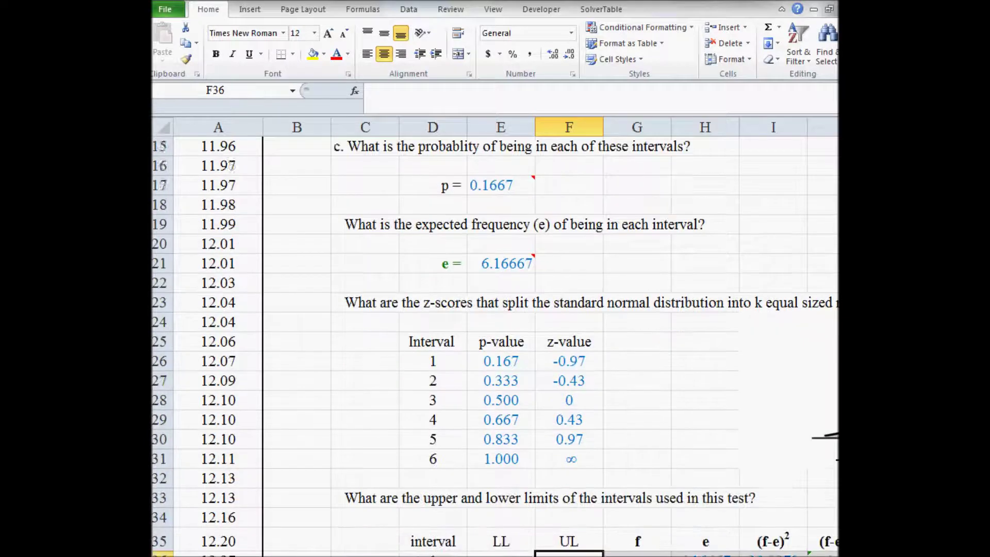
pyautogui.scroll(-2, 719, 554)
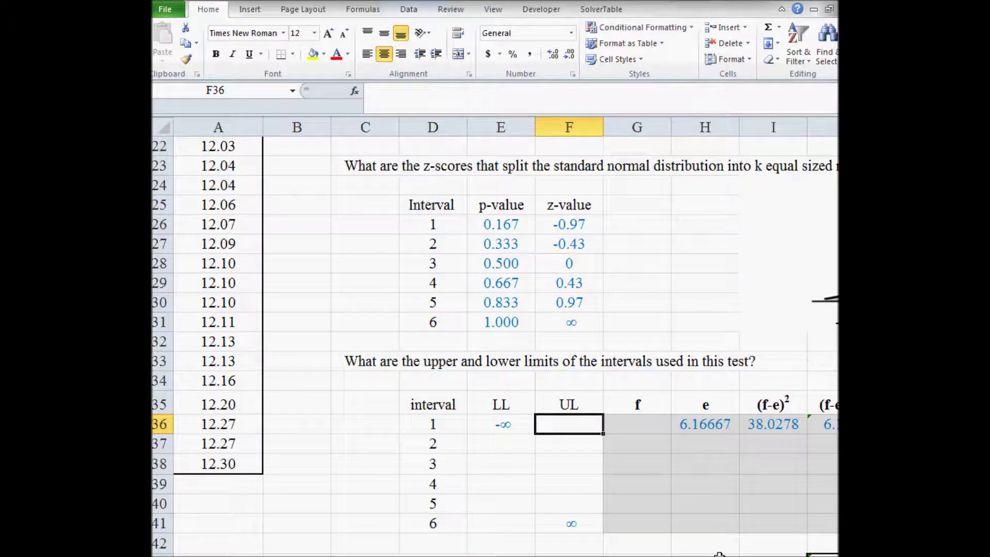
pyautogui.write('=')
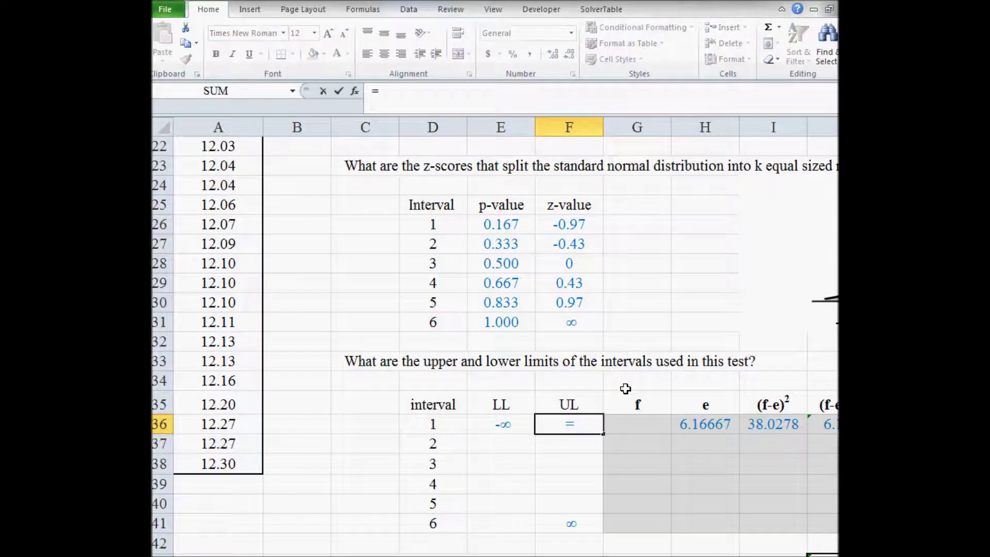
pyautogui.press('Up')
pyautogui.press('Up')
pyautogui.press('Up')
pyautogui.press('Up')
pyautogui.press('Up')
pyautogui.press('Up')
pyautogui.press('Up')
pyautogui.press('Up')
pyautogui.press('Up')
pyautogui.press('Up')
pyautogui.press('Up')
pyautogui.press('Up')
pyautogui.press('Up')
pyautogui.press('Up')
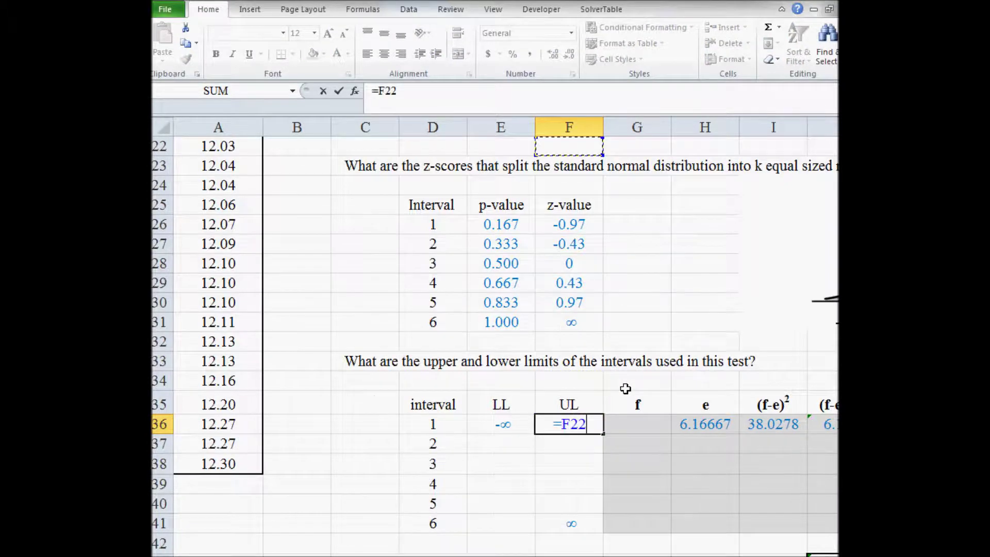
pyautogui.press('Up')
pyautogui.press('Up')
pyautogui.press('Up')
pyautogui.press('Up')
pyautogui.press('Up')
pyautogui.press('Up')
pyautogui.press('Up')
pyautogui.press('Up')
pyautogui.press('Up')
pyautogui.press('Up')
pyautogui.press('Up')
pyautogui.press('Up')
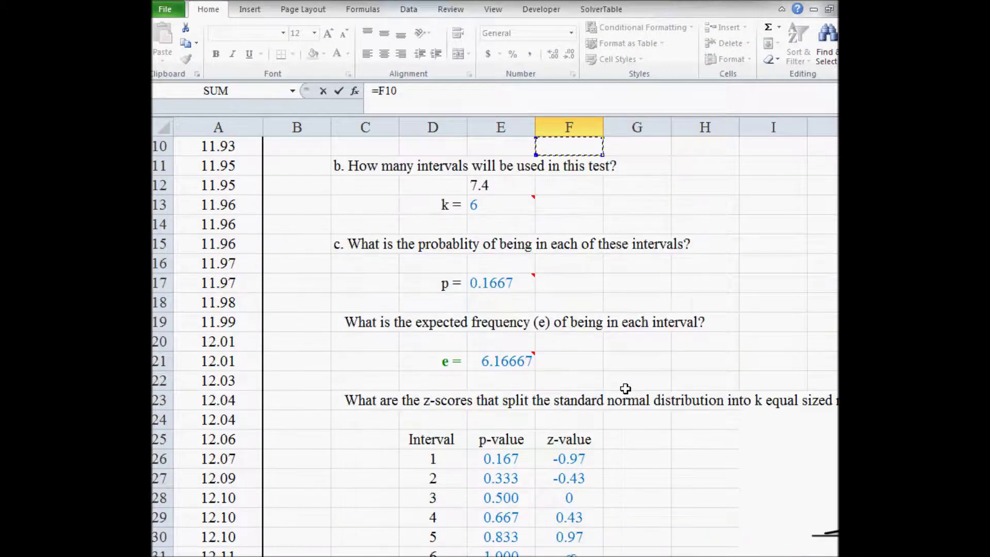
pyautogui.press('Up')
pyautogui.press('Up')
pyautogui.press('Left')
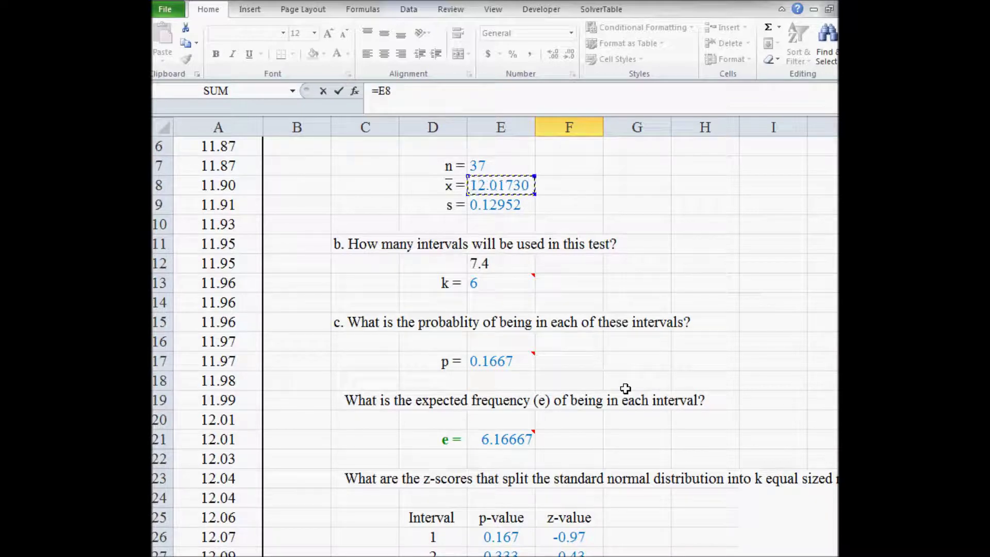
pyautogui.write('+')
pyautogui.press('Up')
pyautogui.press('Up')
pyautogui.press('Up')
pyautogui.press('Up')
pyautogui.press('Up')
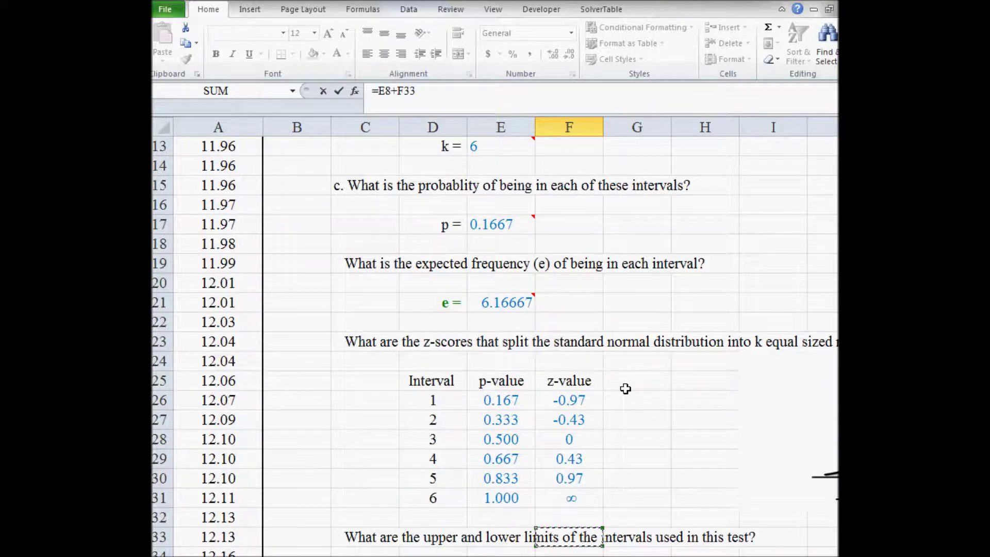
pyautogui.press('Up')
pyautogui.press('Up')
pyautogui.press('Up')
pyautogui.press('Up')
pyautogui.press('Up')
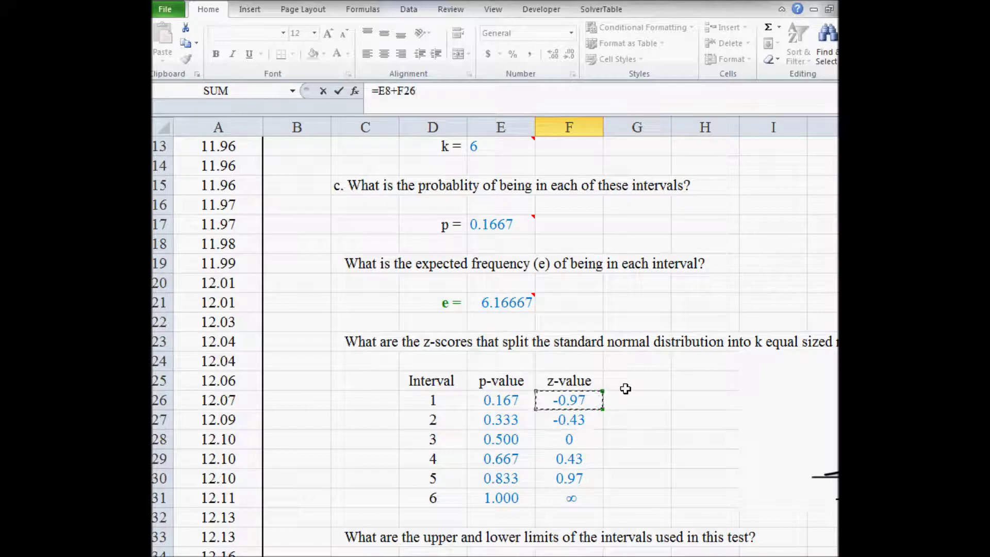
pyautogui.write('*')
pyautogui.press('Down')
pyautogui.press('Down')
pyautogui.press('Down')
pyautogui.press('Down')
pyautogui.press('Down')
pyautogui.press('Down')
pyautogui.press('Down')
pyautogui.press('Down')
pyautogui.press('Up')
pyautogui.press('Up')
pyautogui.press('Up')
pyautogui.press('Up')
pyautogui.press('Up')
pyautogui.press('Up')
pyautogui.press('Up')
pyautogui.press('Up')
pyautogui.press('Up')
pyautogui.press('Up')
pyautogui.press('Up')
pyautogui.press('Up')
pyautogui.press('Up')
pyautogui.press('Up')
pyautogui.press('Up')
pyautogui.press('Up')
pyautogui.press('Up')
pyautogui.press('Up')
pyautogui.press('Up')
pyautogui.press('Up')
pyautogui.press('Up')
pyautogui.press('Left')
pyautogui.press('Return')
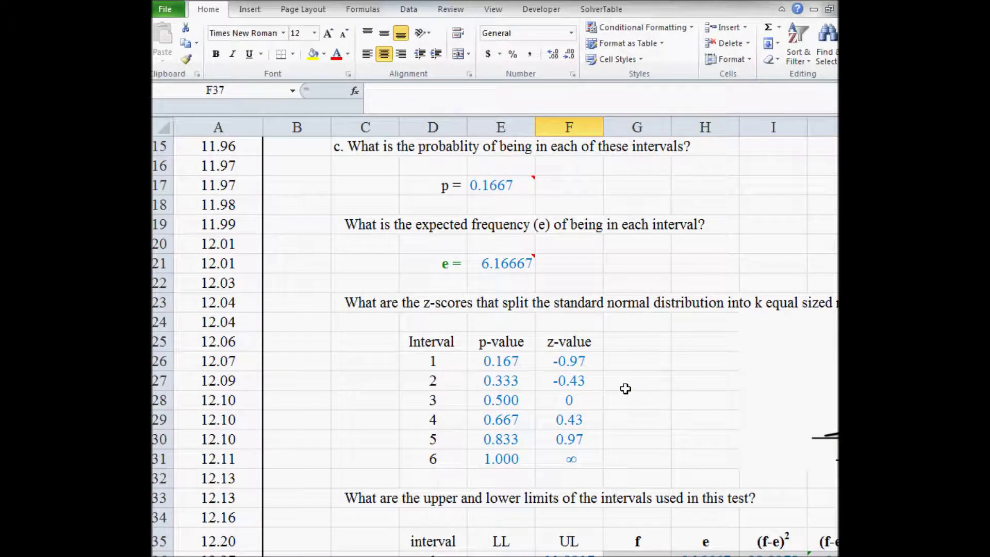
# Step: Make the E8 and E9 references in F36 absolute, giving =$E$8+F26*$E$9, and fill the formula down through F40
pyautogui.press('Down')
pyautogui.press('Down')
pyautogui.press('Down')
pyautogui.press('Down')
pyautogui.press('Down')
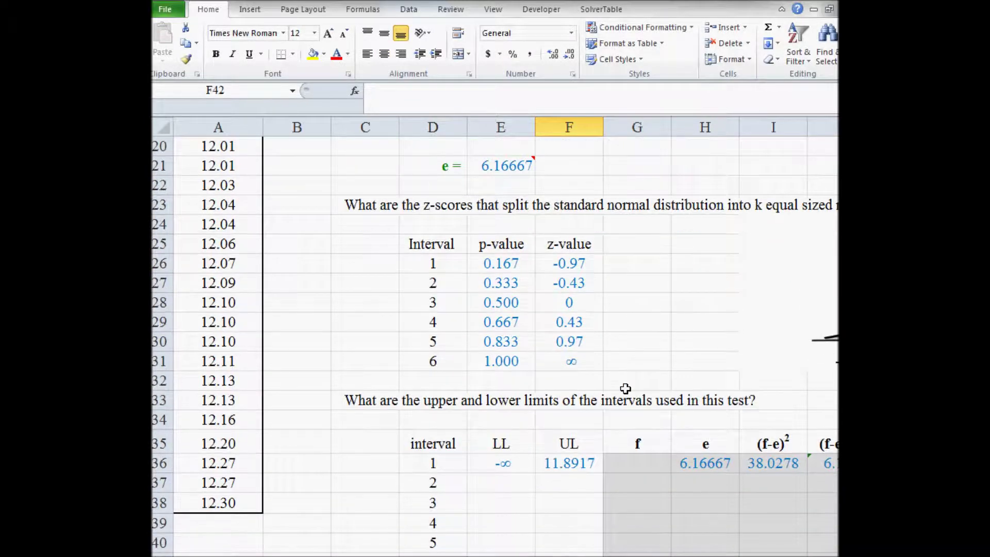
pyautogui.press('Up')
pyautogui.press('Up')
pyautogui.press('Up')
pyautogui.press('Up')
pyautogui.press('Up')
pyautogui.press('Up')
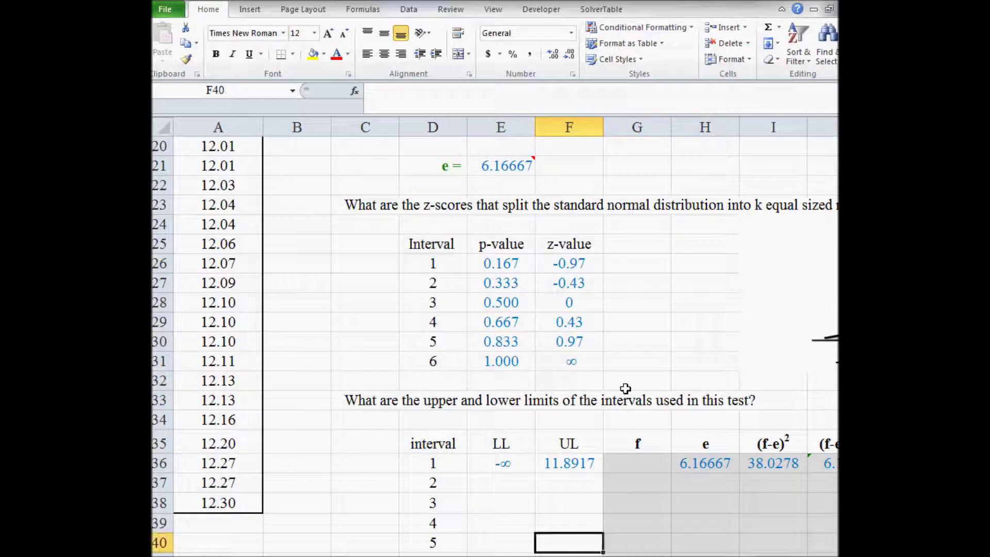
pyautogui.press('F2')
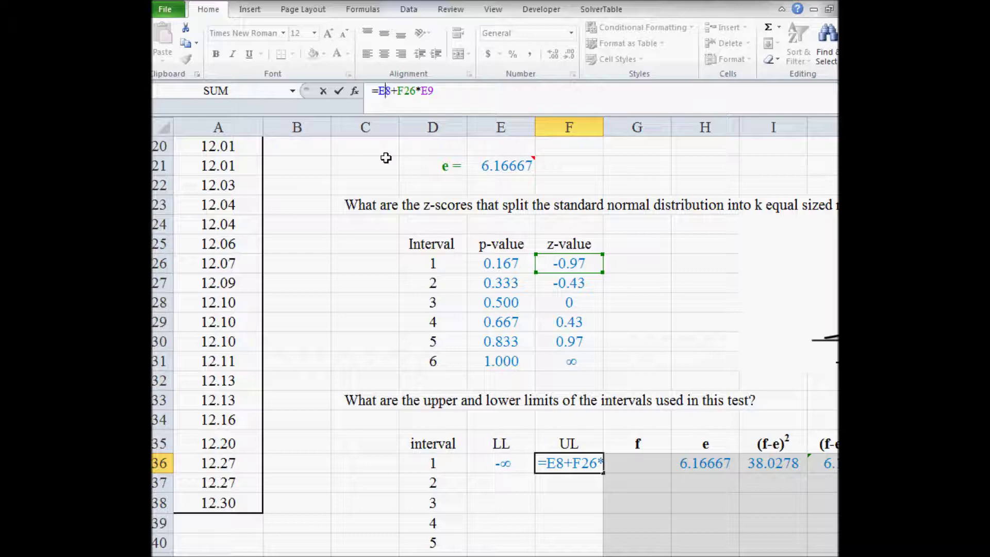
pyautogui.press('F4')
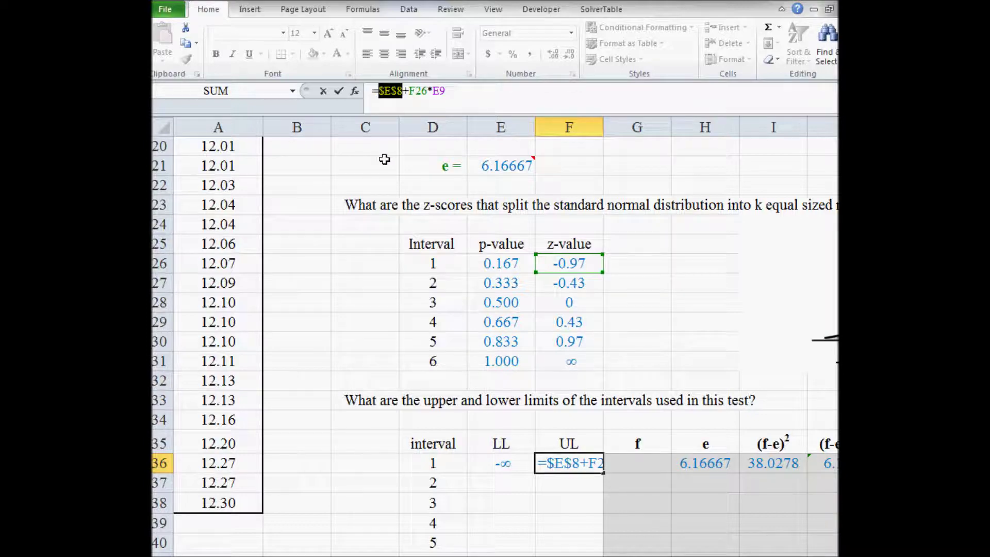
pyautogui.scroll(5, 775, 246)
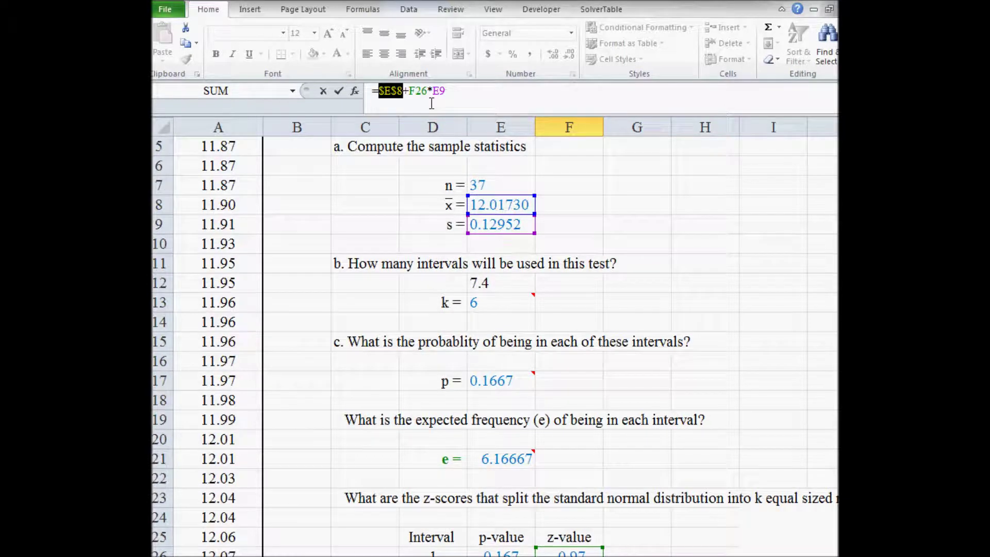
pyautogui.click(443, 91)
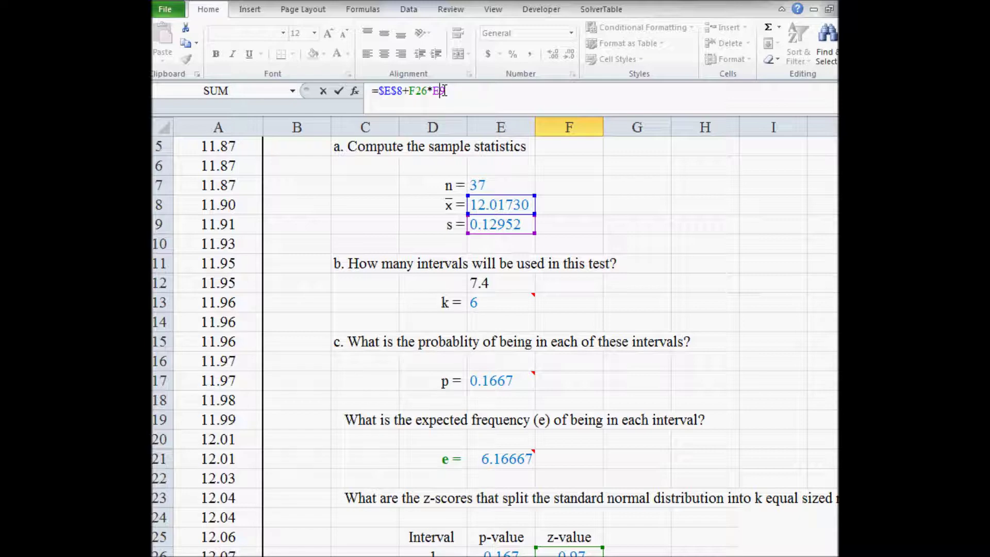
pyautogui.press('BackSpace')
pyautogui.write('7')
pyautogui.click(437, 91)
pyautogui.press('F4')
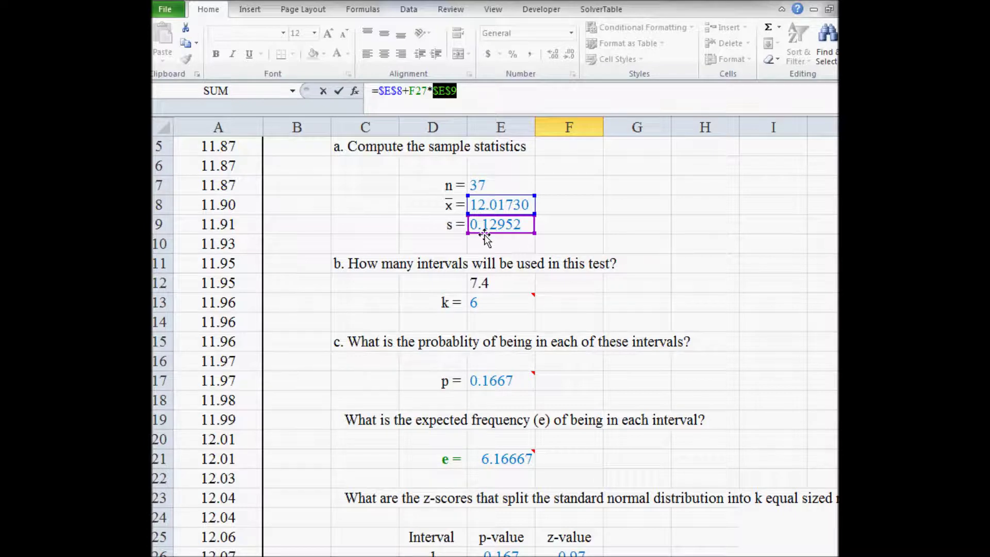
pyautogui.press('Return')
pyautogui.click(580, 447)
pyautogui.moveTo(605, 454); pyautogui.dragTo(596, 531)
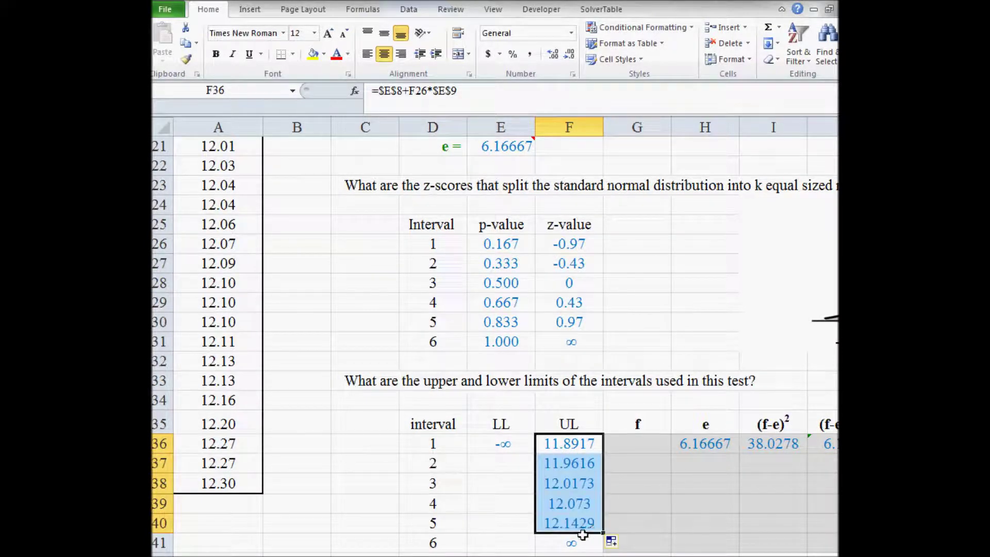
# Step: Examine which mean, z-value and standard deviation cells the upper limit formulas in F37 and F40 reference
pyautogui.doubleClick(577, 463)
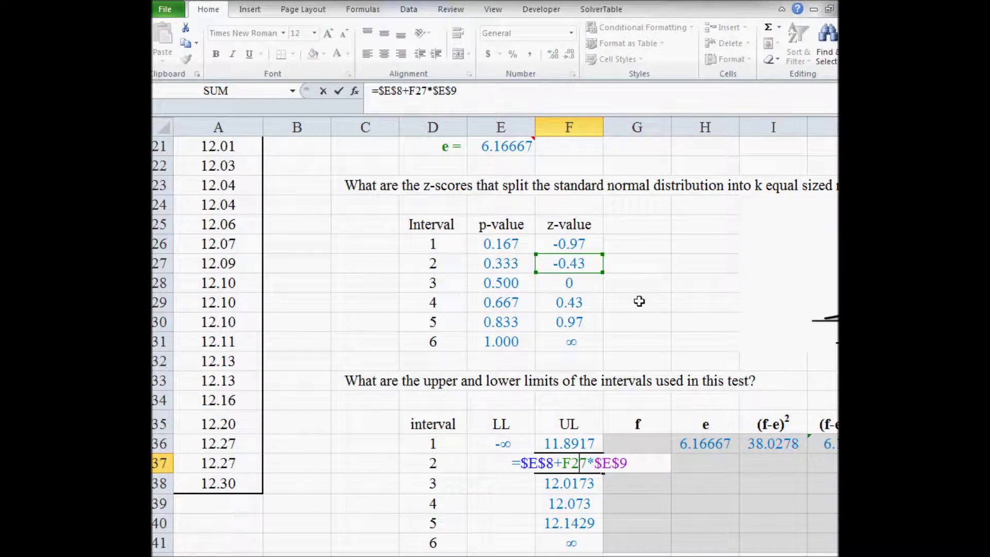
pyautogui.click(836, 404)
pyautogui.moveTo(836, 404); pyautogui.dragTo(835, 290)
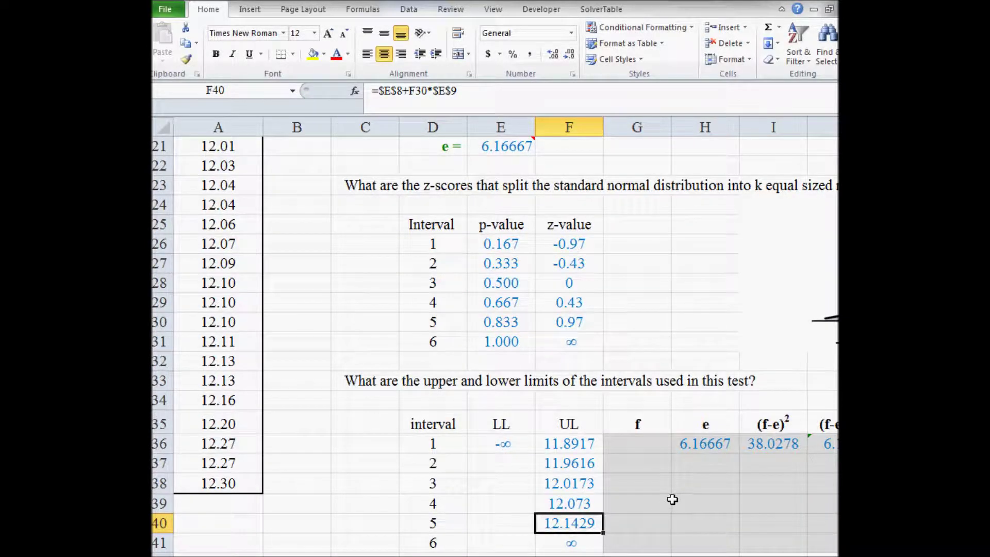
pyautogui.doubleClick(570, 522)
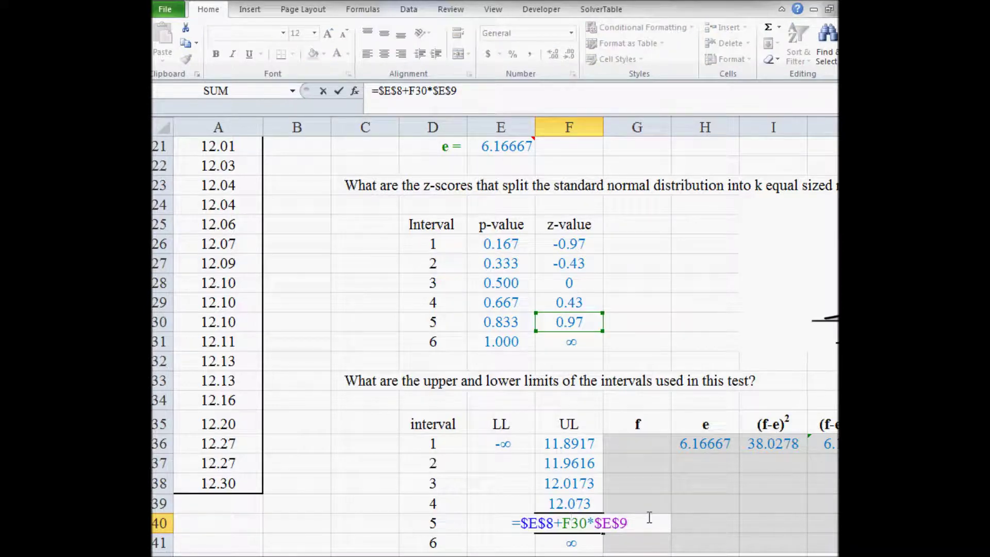
pyautogui.doubleClick(585, 522)
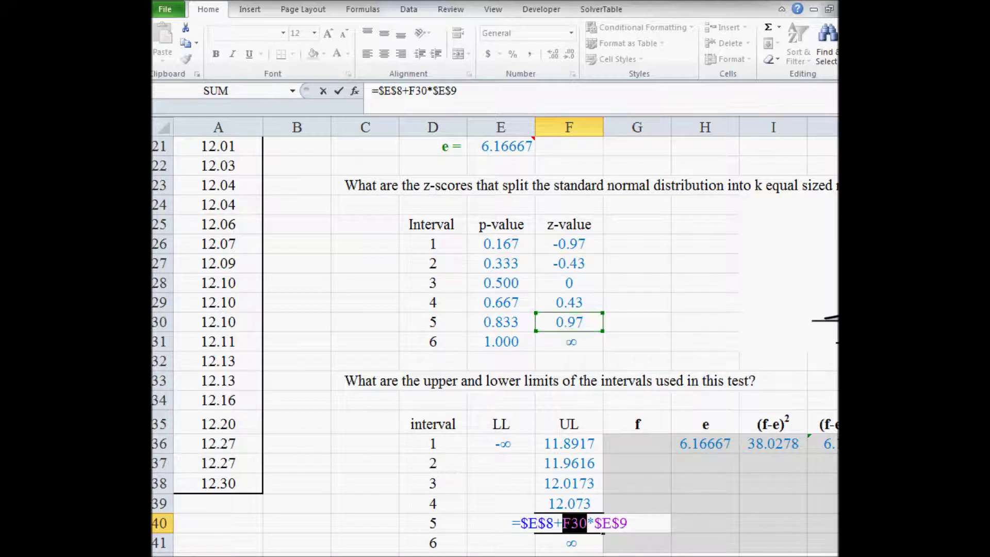
pyautogui.scroll(3, 494, 345)
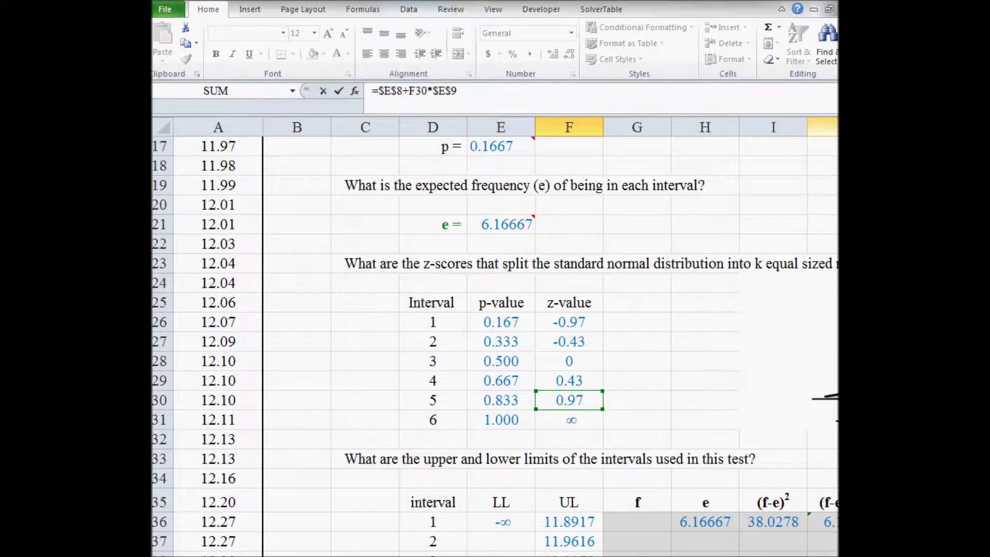
pyautogui.scroll(2, 495, 346)
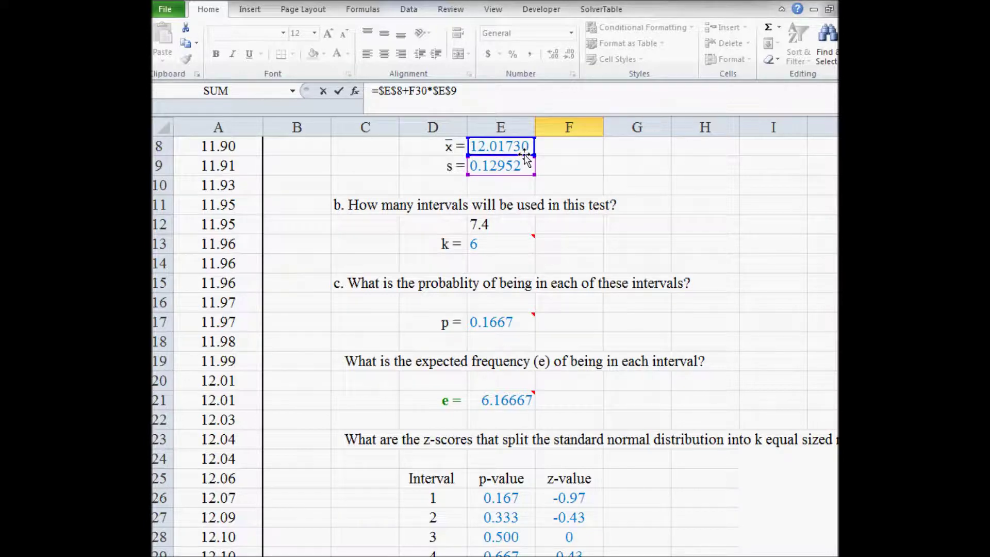
pyautogui.hotkey('ctrl', 'Return')
# Step: Set the lower limit of interval 2 in E37 to the previous upper limit with =F36
pyautogui.click(501, 463)
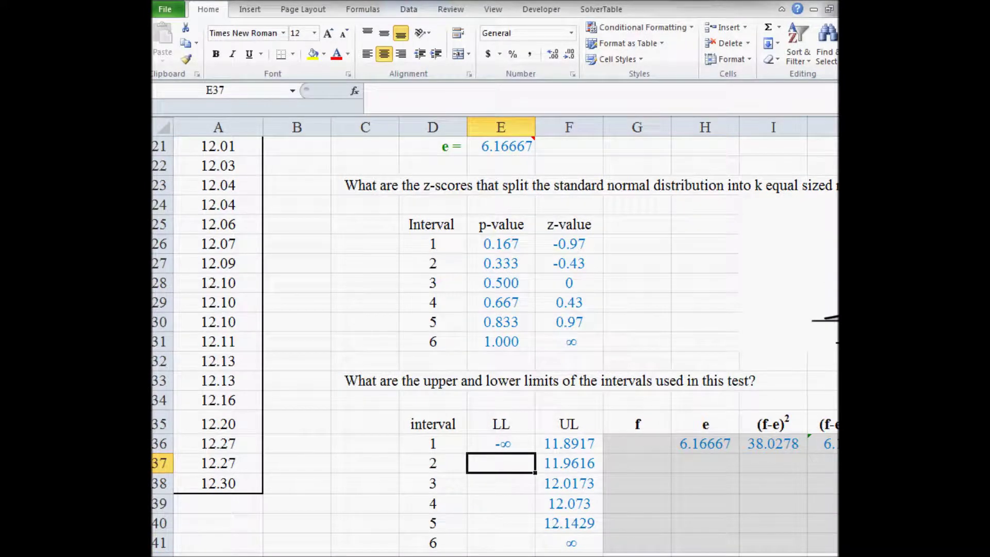
pyautogui.write('=F36')
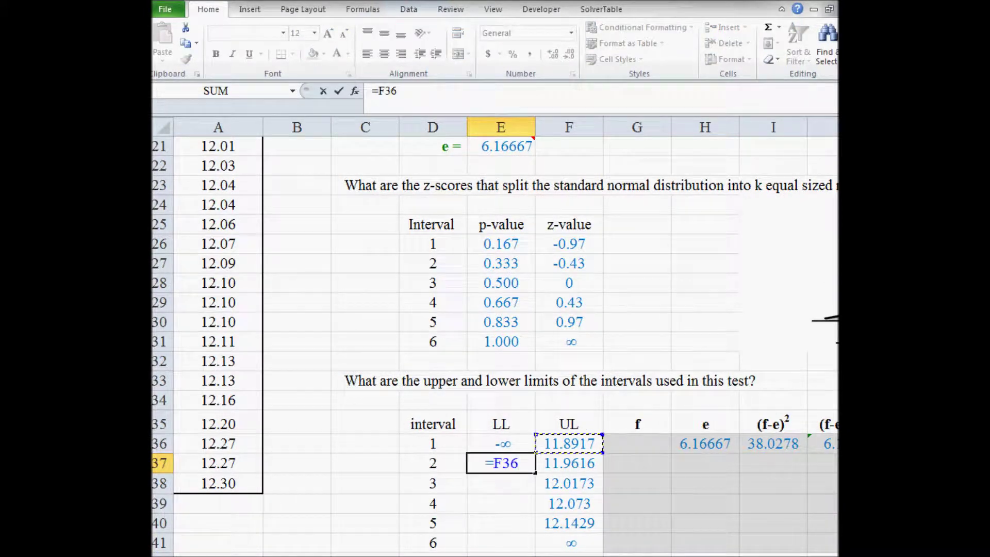
pyautogui.press('Return')
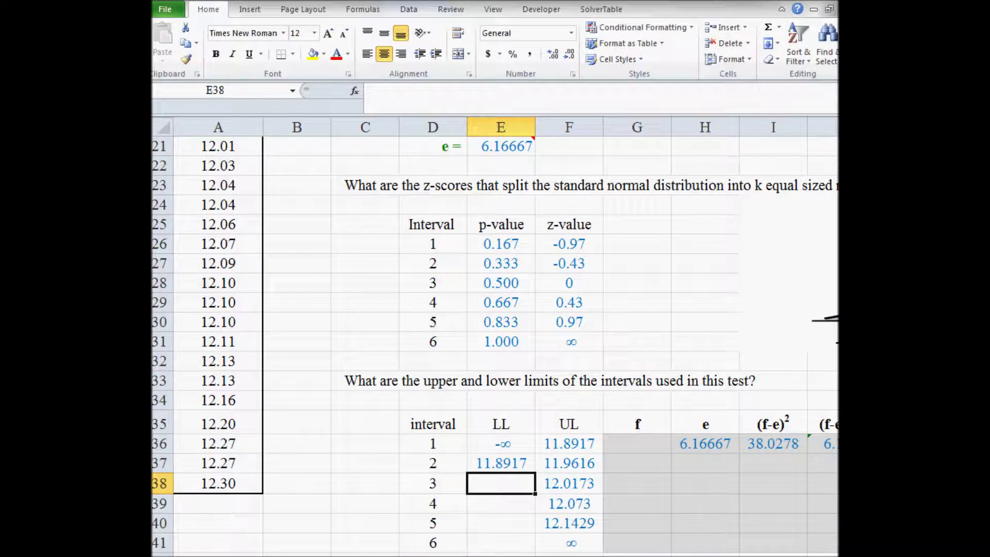
# Step: Enter =F37 in E38 as the lower limit of interval 3 and fill it down through E41
pyautogui.write('=')
pyautogui.press('Up')
pyautogui.press('Right')
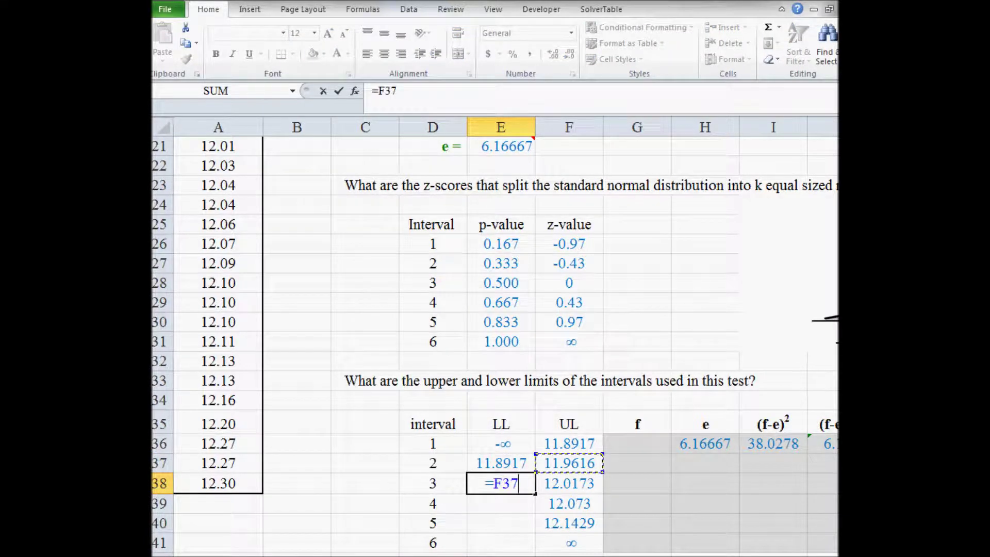
pyautogui.press('Return')
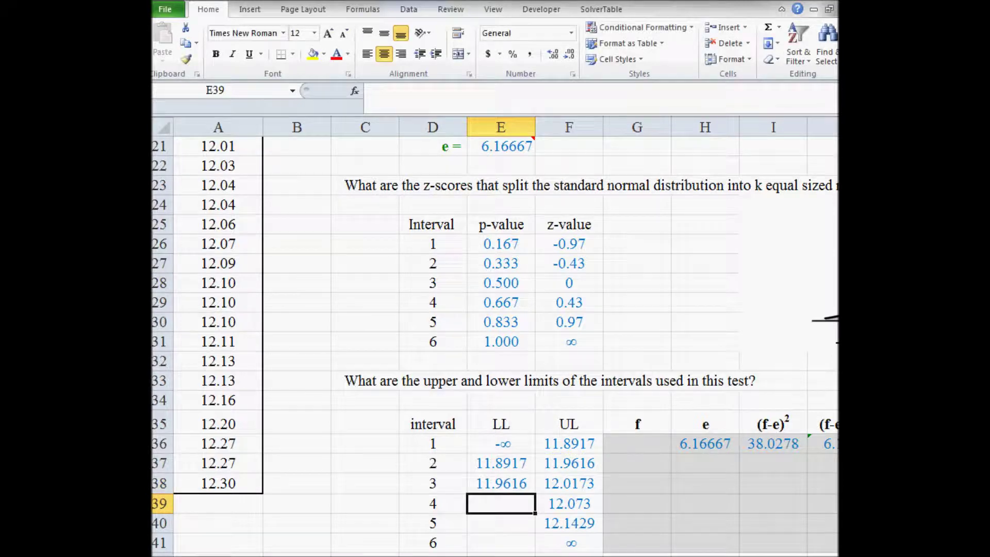
pyautogui.click(528, 488)
pyautogui.moveTo(537, 494); pyautogui.dragTo(531, 549)
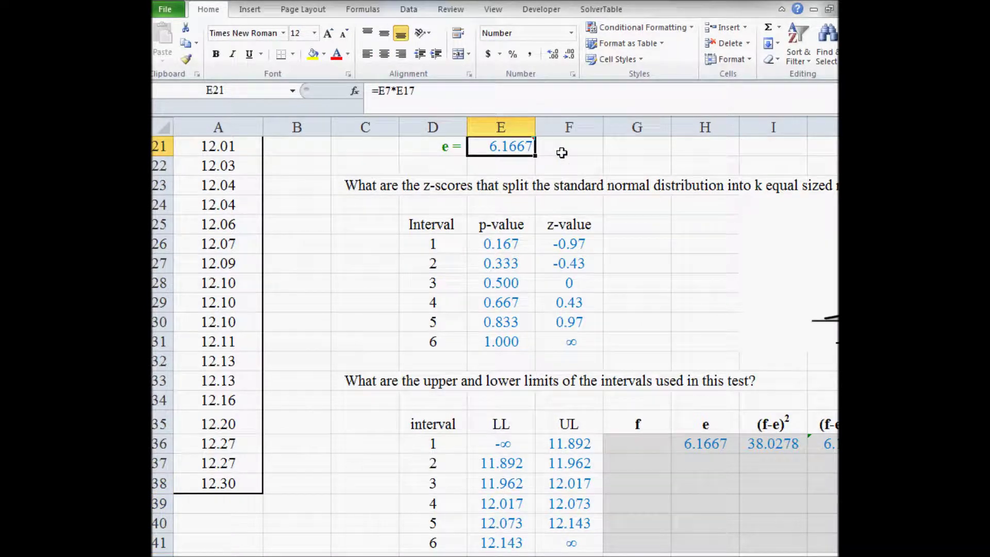
# Step: Enter =H36 in H37 as the expected frequency of interval 2 and fill it down through H41
pyautogui.click(718, 461)
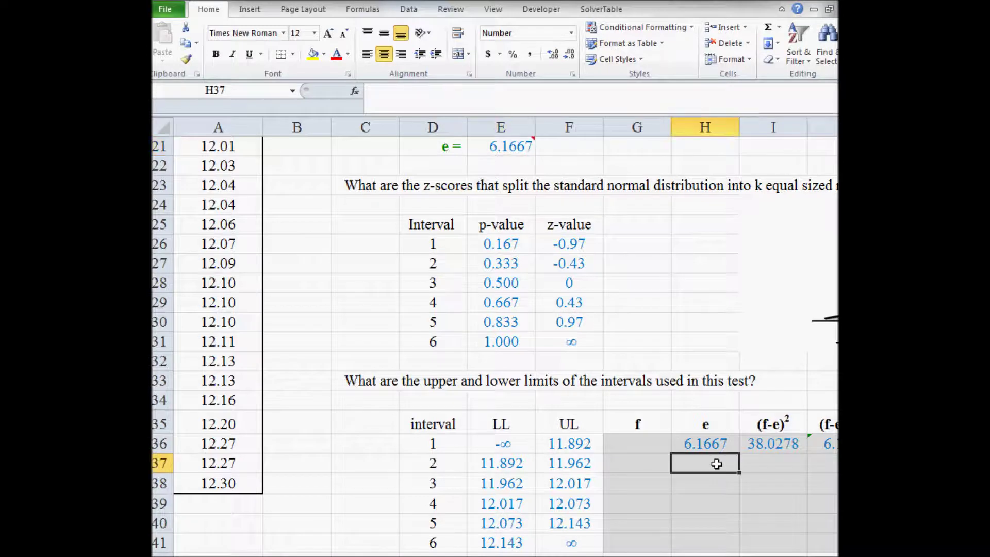
pyautogui.write('=')
pyautogui.press('Up')
pyautogui.press('Return')
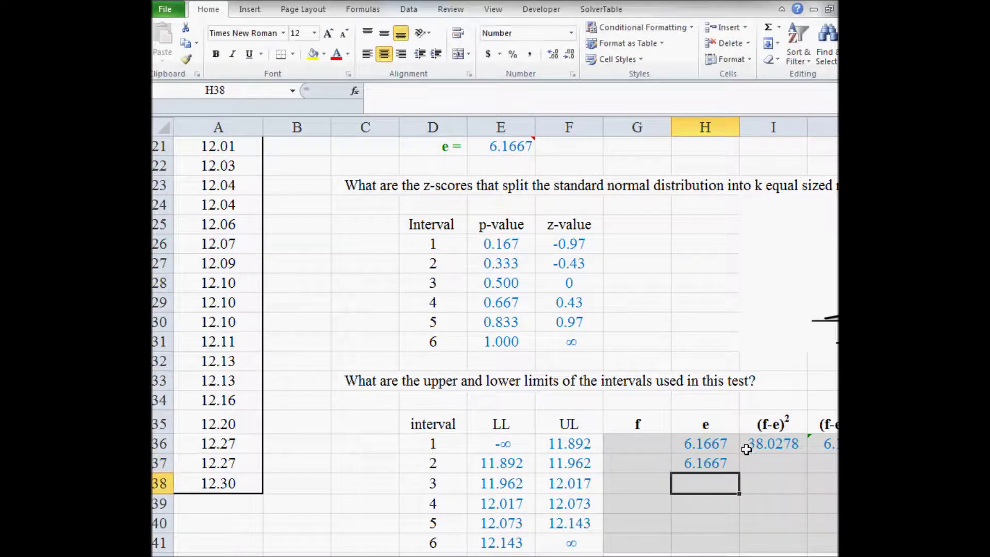
pyautogui.click(710, 466)
pyautogui.doubleClick(739, 472)
# Step: Enter the array formula =FREQUENCY(A2:A38,F36:F41) across G36:G41 to count the observed frequency of each interval
pyautogui.click(637, 443)
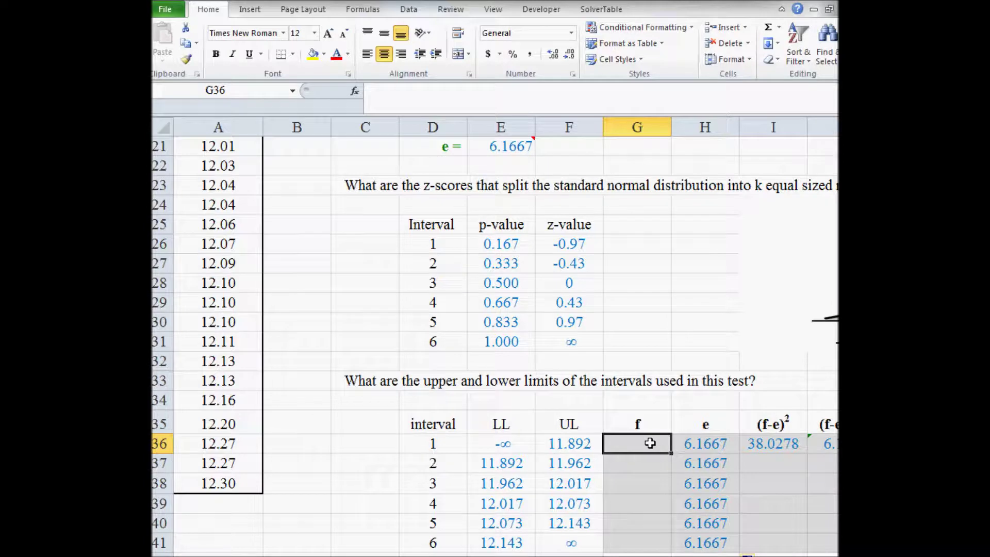
pyautogui.moveTo(650, 443); pyautogui.dragTo(652, 542)
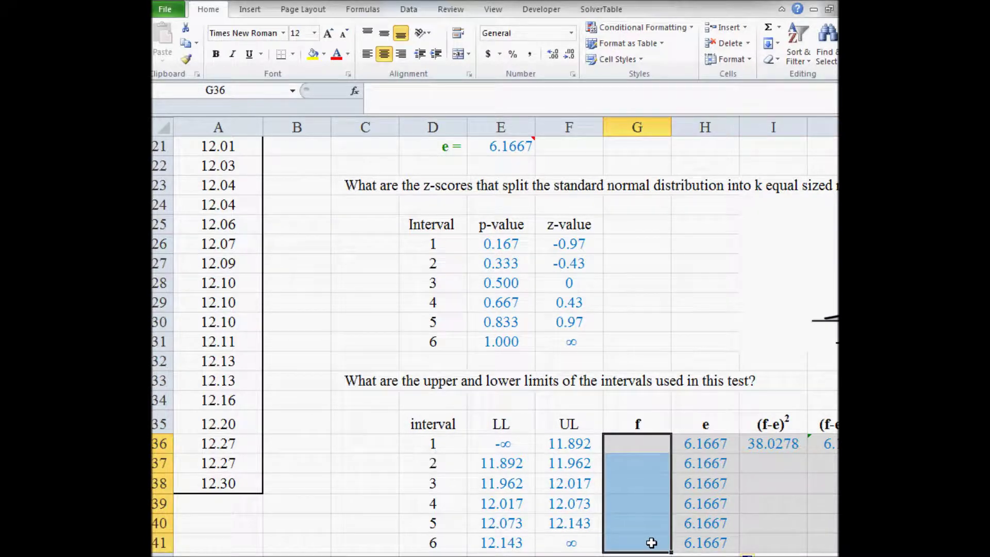
pyautogui.press('F2')
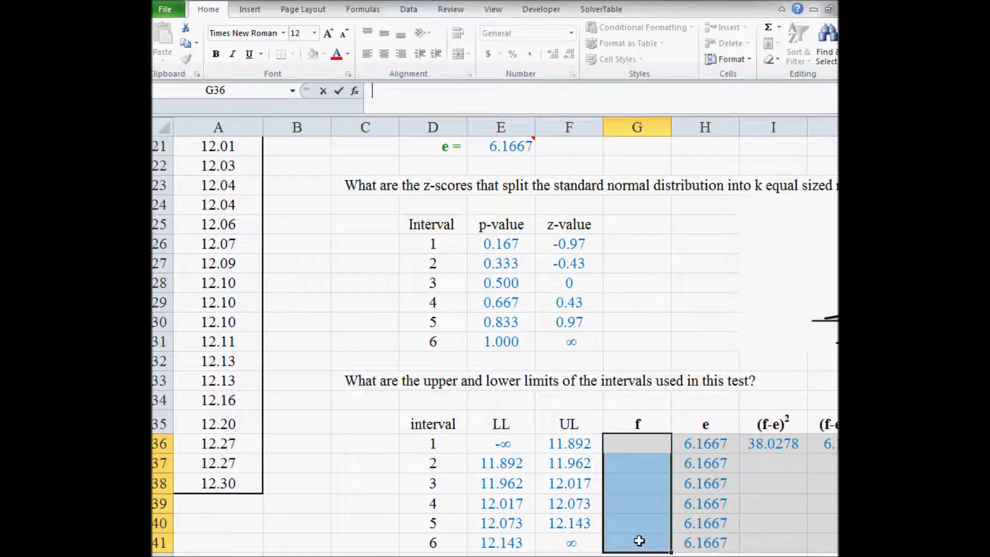
pyautogui.write('=fre')
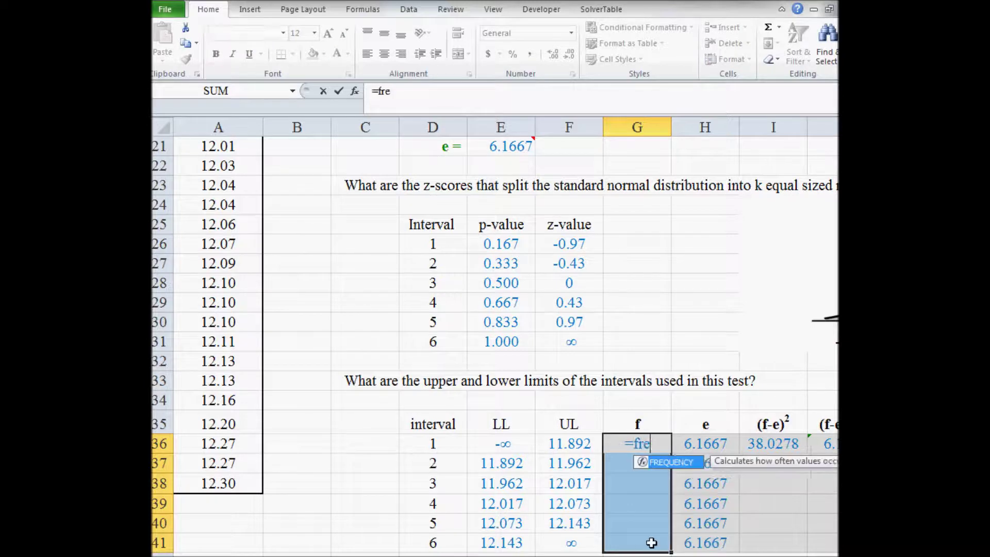
pyautogui.write('quency')
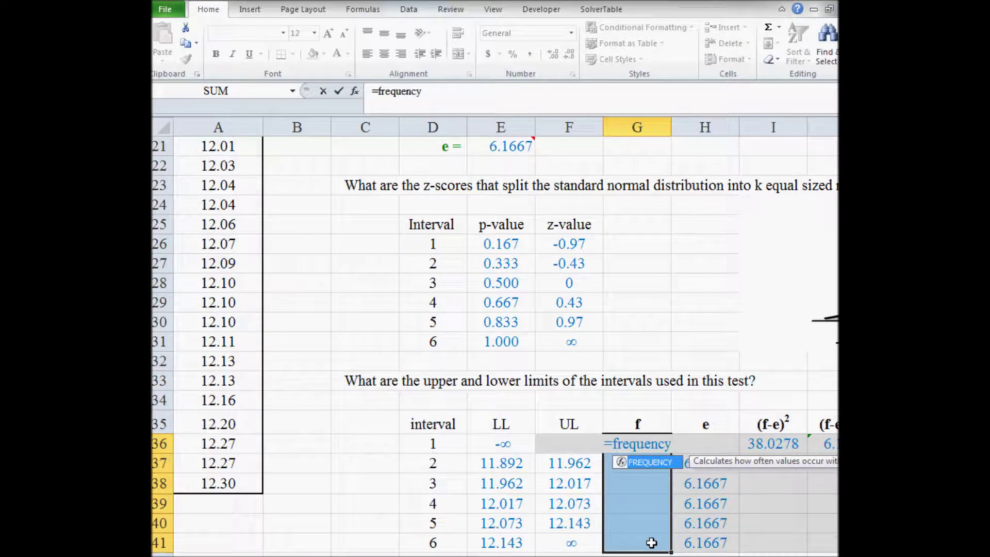
pyautogui.write('(')
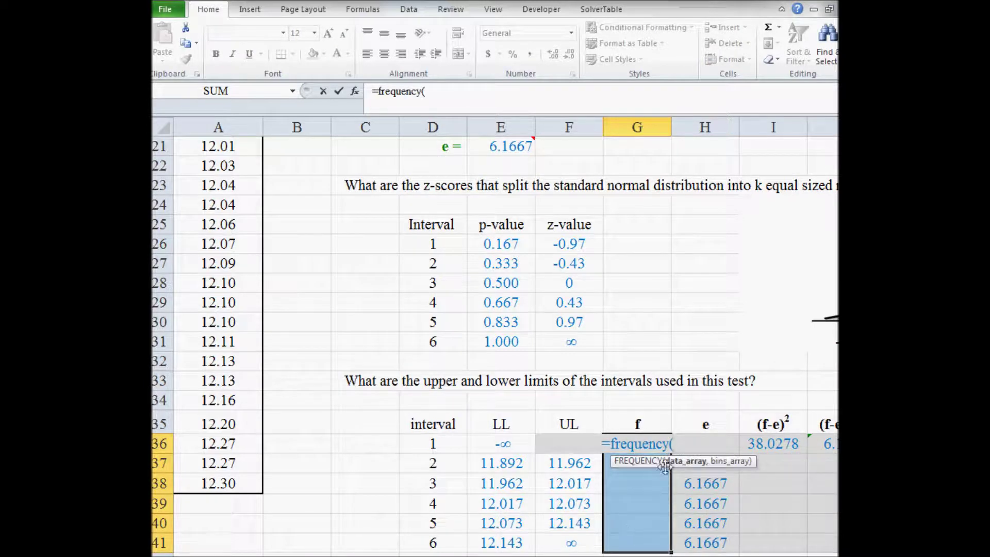
pyautogui.moveTo(223, 483); pyautogui.dragTo(225, 187)
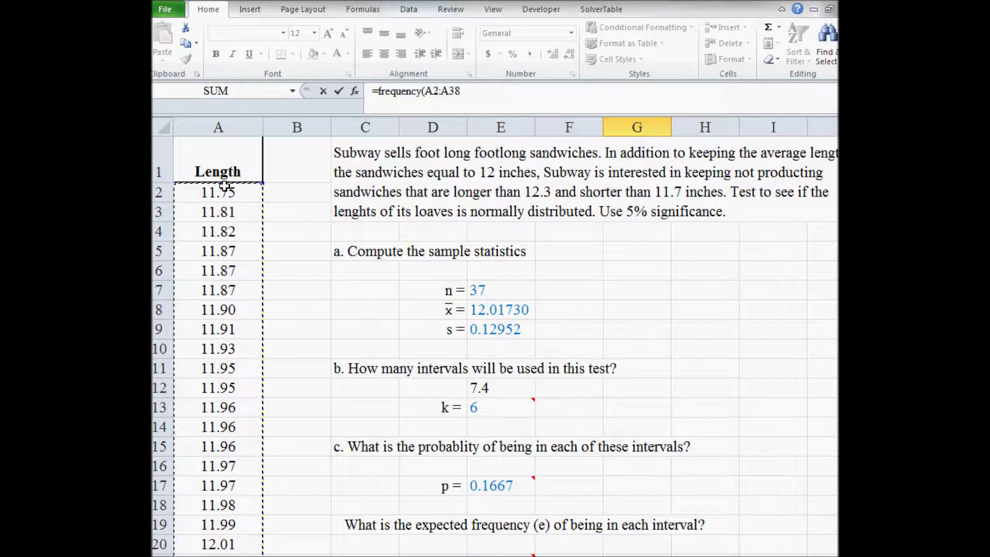
pyautogui.scroll(-5, 567, 283)
pyautogui.scroll(-2, 567, 286)
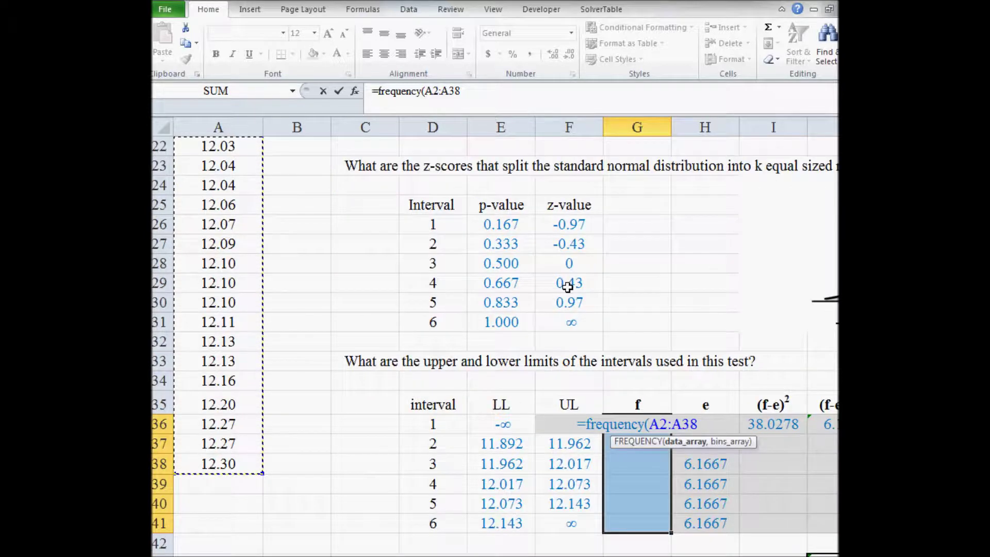
pyautogui.write(',')
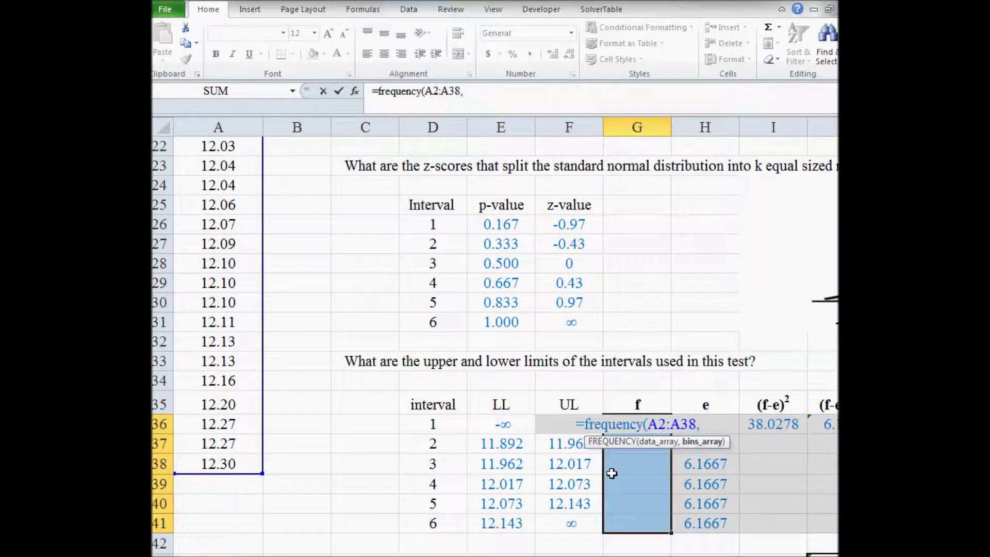
pyautogui.click(583, 524)
pyautogui.moveTo(583, 524); pyautogui.dragTo(567, 425)
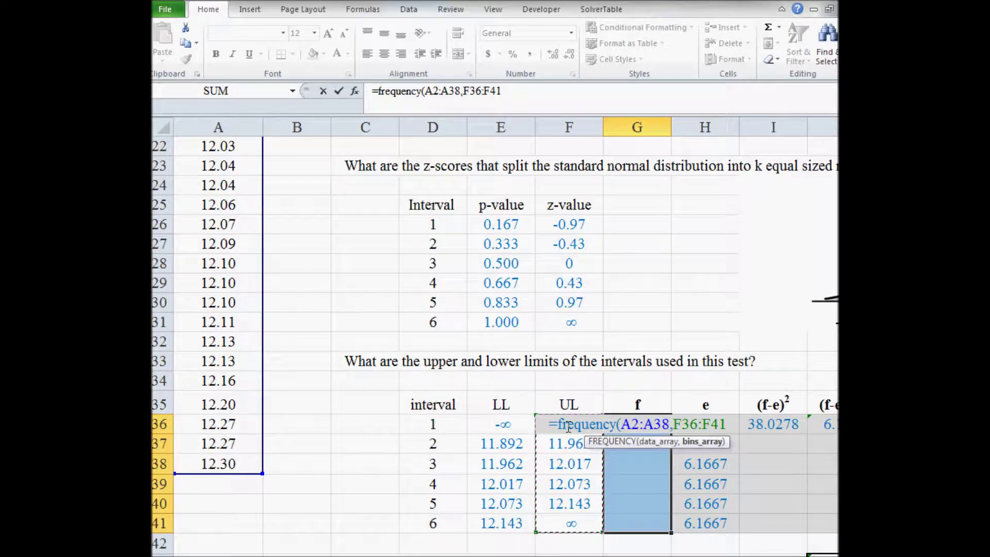
pyautogui.hotkey('ctrl', 'shift', 'Return')
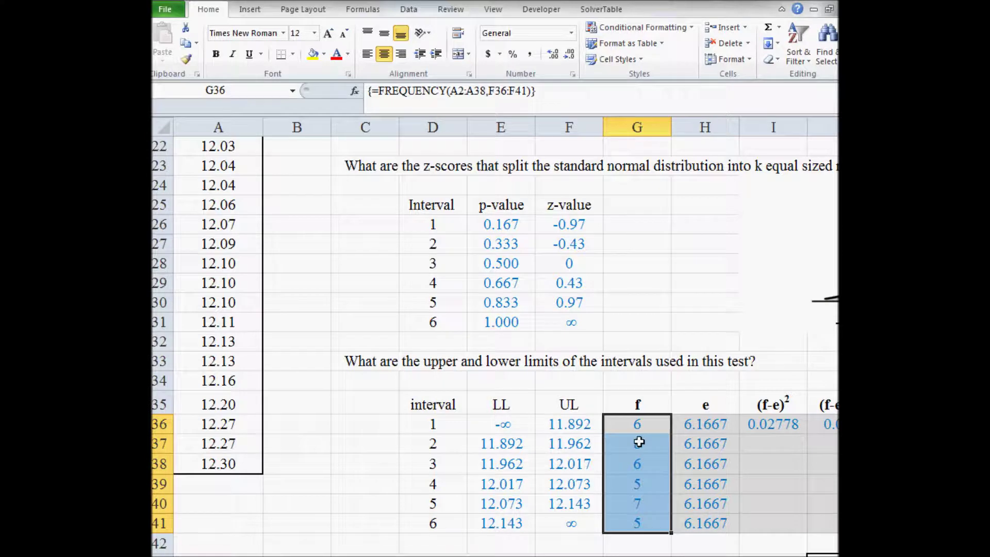
# Step: Check the observed frequencies in G36 through G41 one interval at a time
pyautogui.click(650, 422)
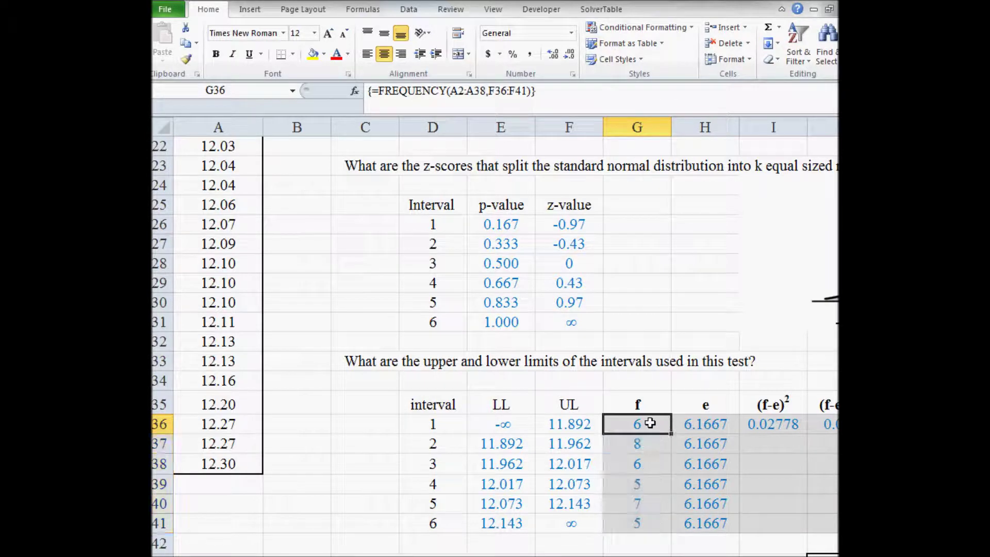
pyautogui.click(645, 450)
pyautogui.click(645, 465)
pyautogui.click(647, 484)
pyautogui.click(648, 507)
pyautogui.click(648, 523)
# Step: Total the observed frequencies in G42 with =SUM(G36:G41) and copy the sum across to H42 for the expected frequencies
pyautogui.click(637, 542)
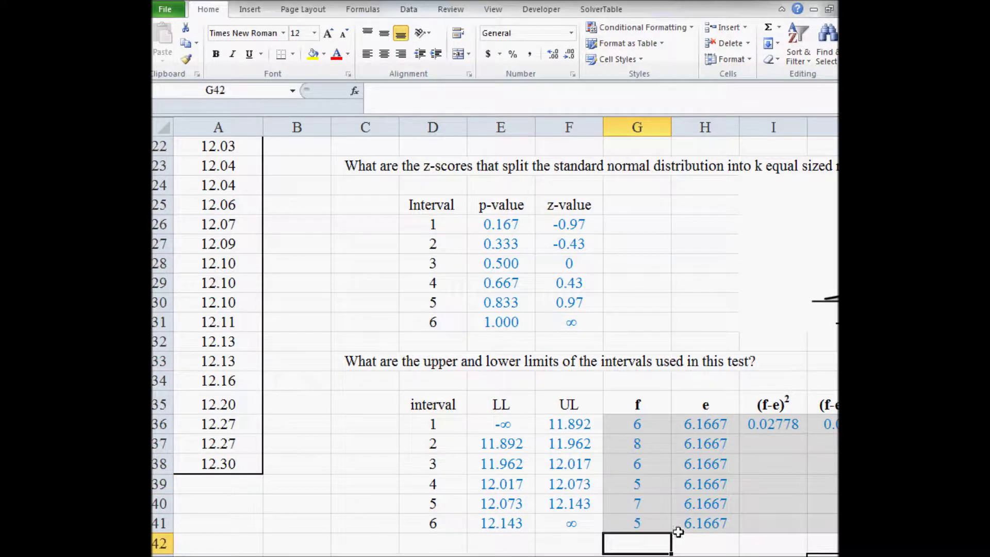
pyautogui.write('=sum')
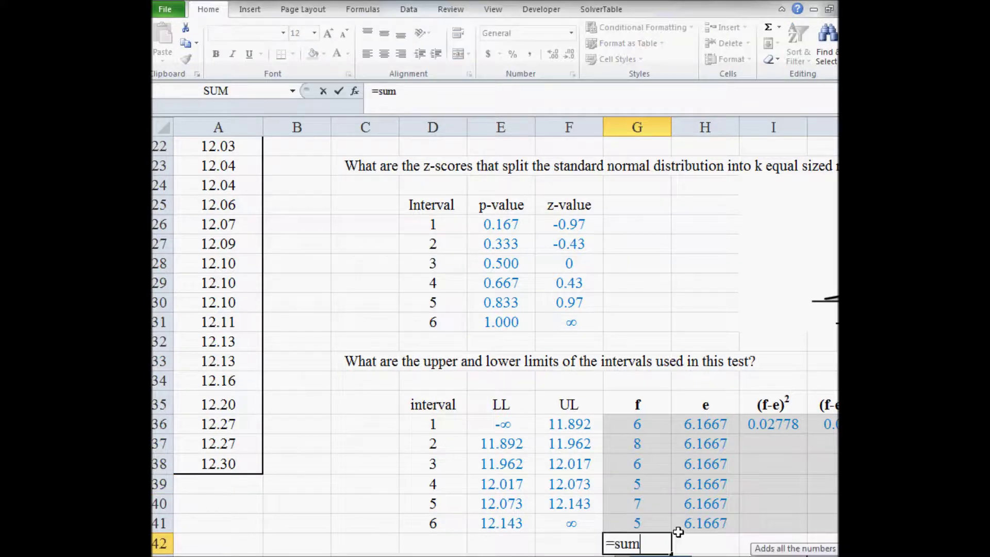
pyautogui.write('(')
pyautogui.press('Up')
pyautogui.hotkey('shift', 'Up')
pyautogui.hotkey('shift', 'Up')
pyautogui.hotkey('shift', 'Up')
pyautogui.hotkey('shift', 'Up')
pyautogui.hotkey('shift', 'Up')
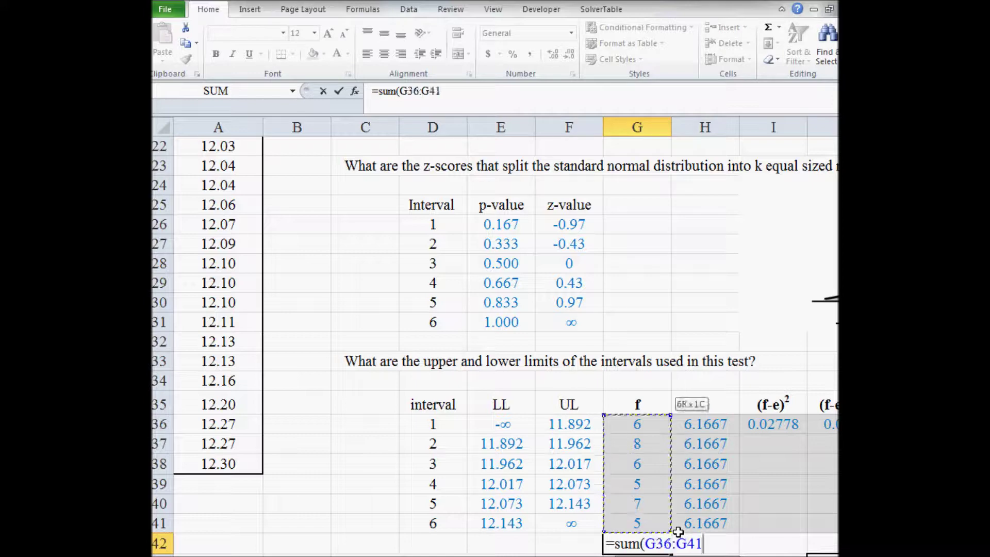
pyautogui.hotkey('ctrl', 'Return')
pyautogui.moveTo(706, 552); pyautogui.dragTo(722, 553)
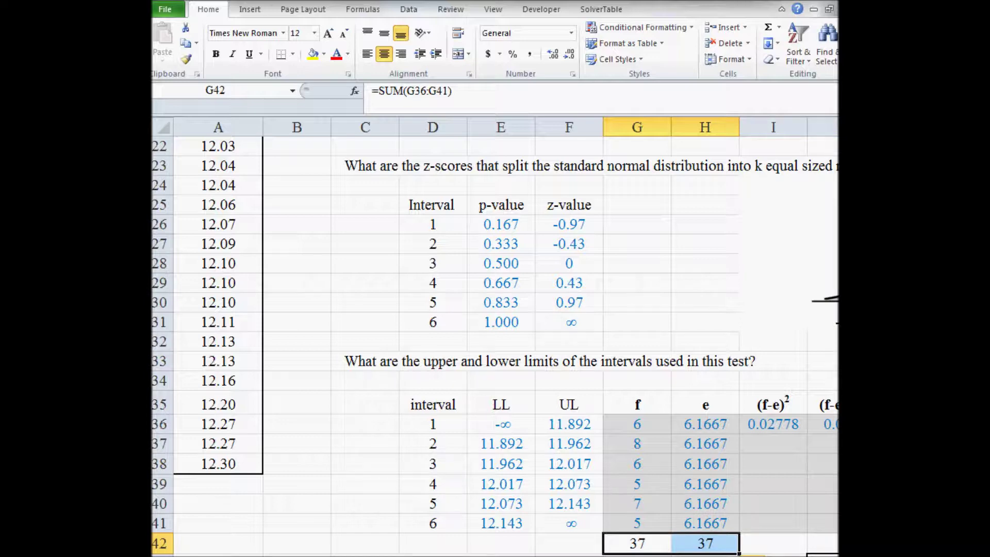
# Step: Examine how the squared difference formula in I36 uses the observed and expected frequencies and the exponent
pyautogui.scroll(1, 639, 449)
pyautogui.click(639, 448)
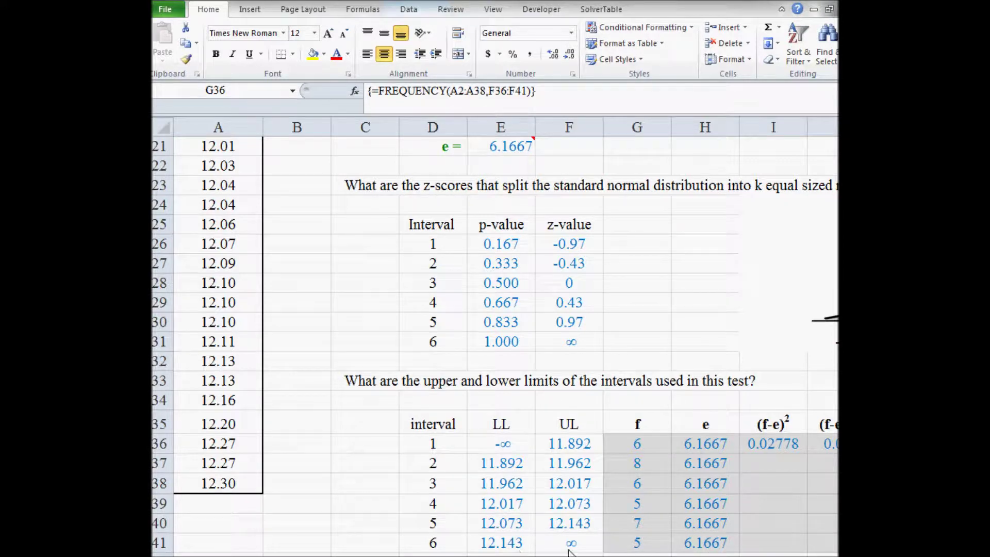
pyautogui.click(819, 446)
pyautogui.click(821, 450)
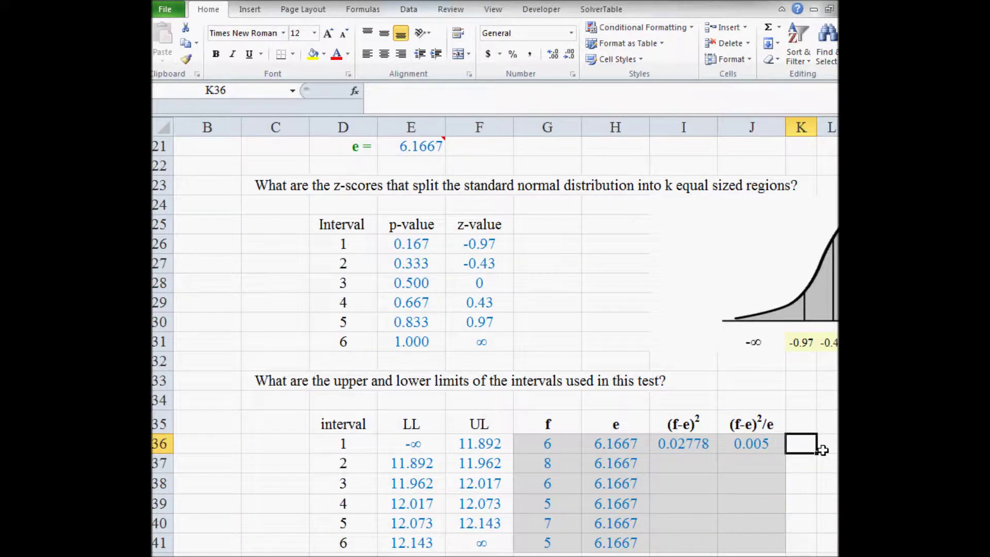
pyautogui.press('Left')
pyautogui.press('Left')
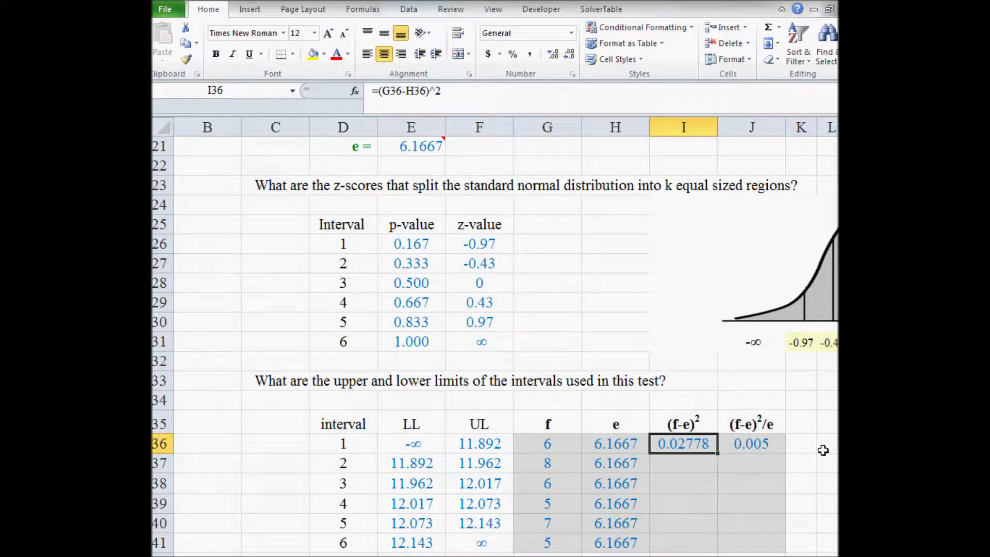
pyautogui.doubleClick(693, 443)
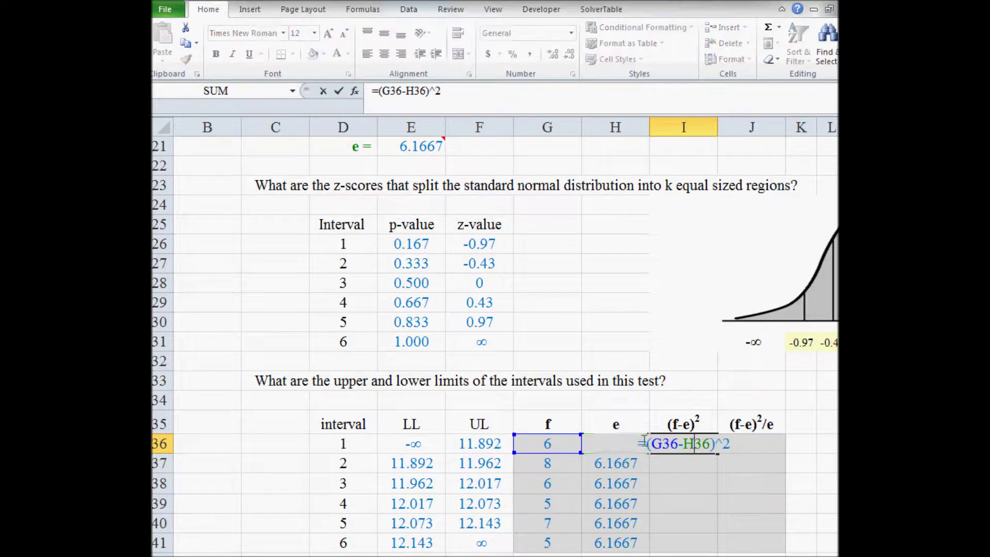
pyautogui.click(649, 443)
pyautogui.moveTo(651, 443); pyautogui.dragTo(711, 444)
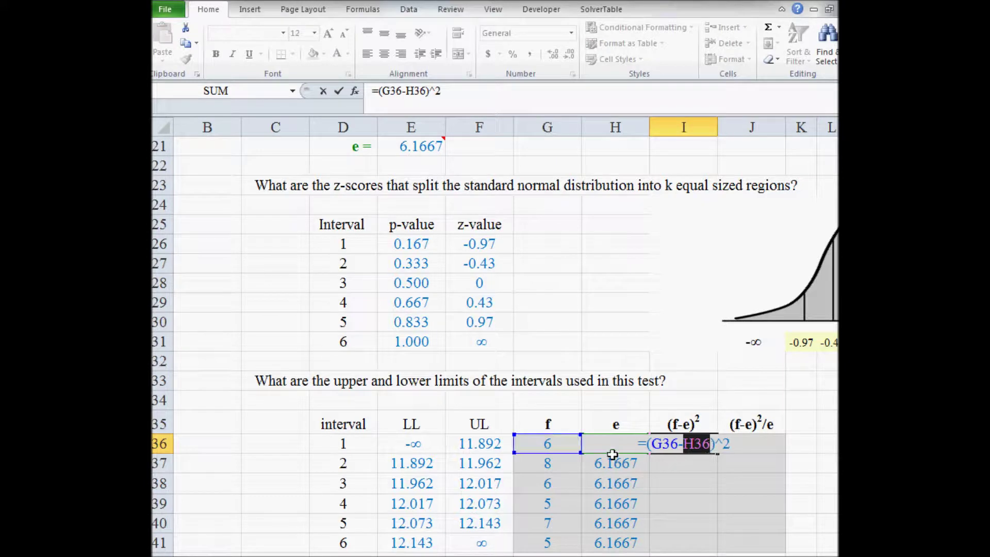
pyautogui.click(717, 445)
pyautogui.moveTo(718, 444); pyautogui.dragTo(742, 448)
pyautogui.press('Return')
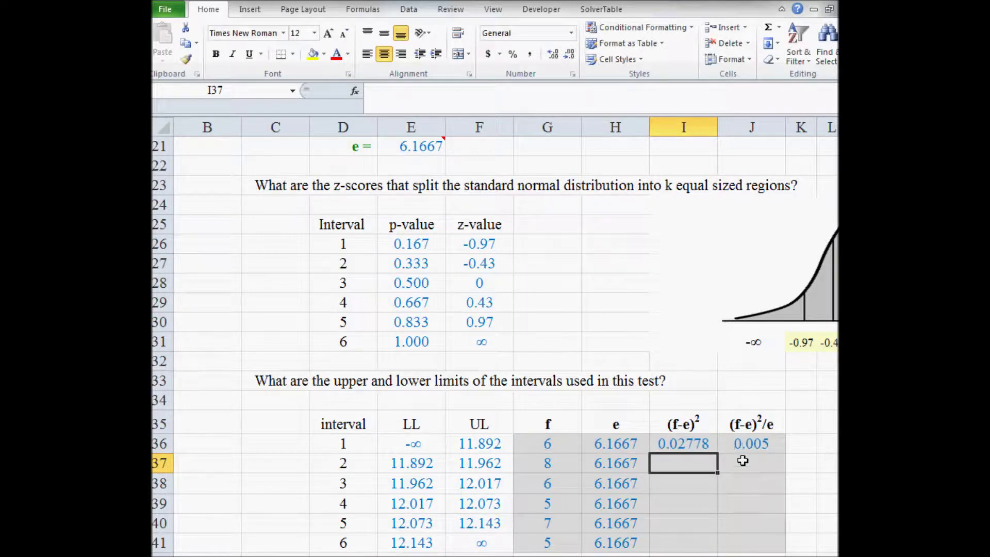
# Step: Fill the (f-e)² formula from I36 down through I41 and the =I36/H36 formula from J36 down through J41
pyautogui.click(677, 446)
pyautogui.moveTo(720, 454); pyautogui.dragTo(707, 547)
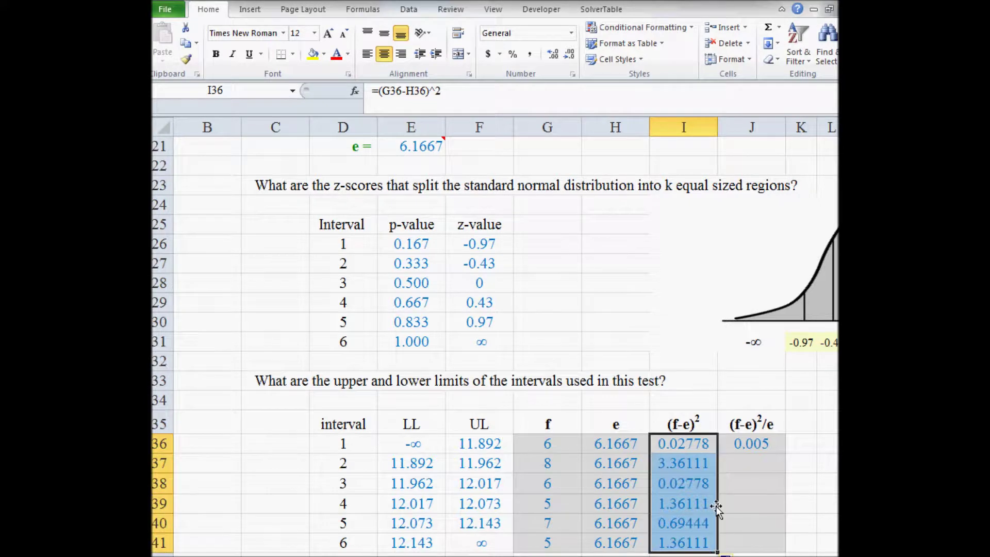
pyautogui.doubleClick(761, 445)
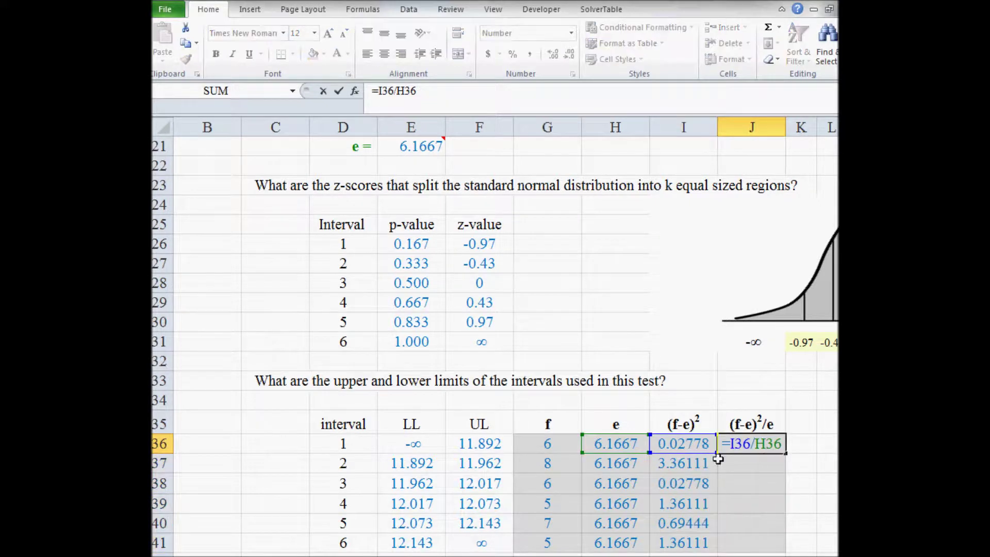
pyautogui.moveTo(750, 444); pyautogui.dragTo(781, 447)
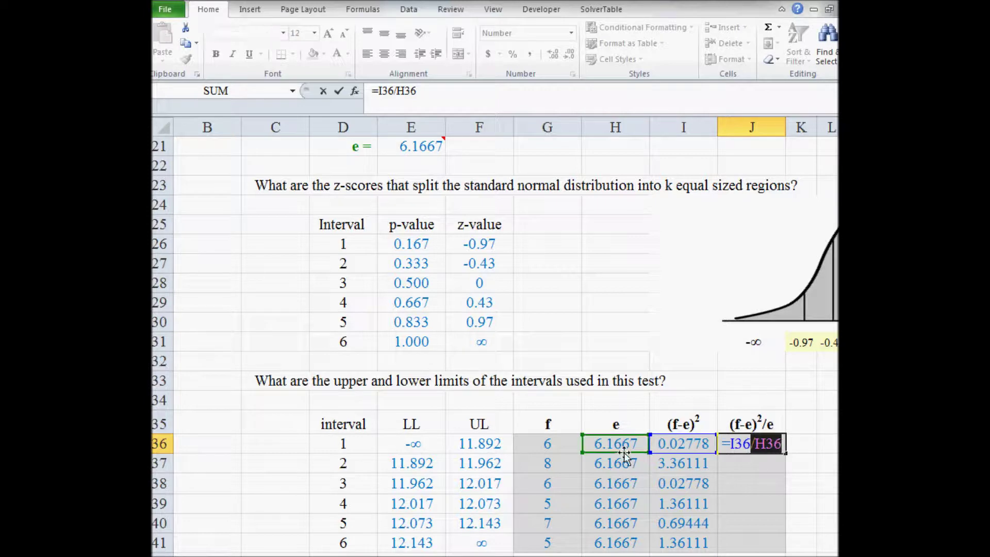
pyautogui.hotkey('ctrl', 'Return')
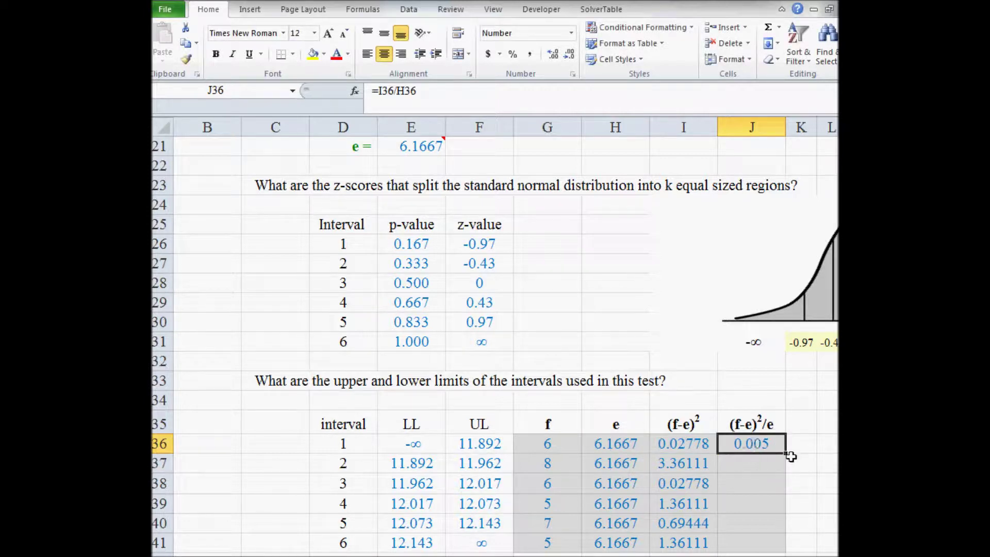
pyautogui.moveTo(786, 454); pyautogui.dragTo(790, 545)
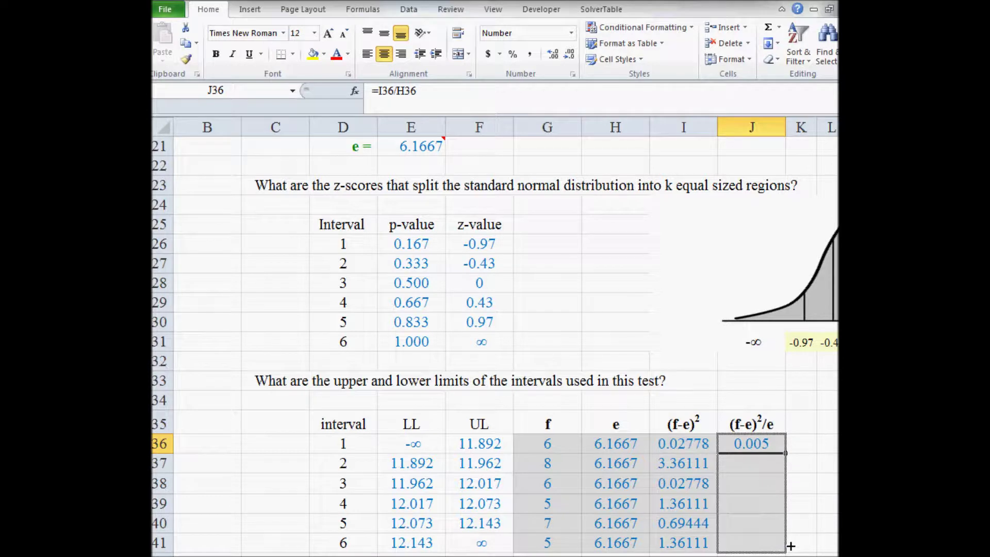
pyautogui.moveTo(790, 545)
pyautogui.mouseDown()
pyautogui.moveTo(786, 451)
pyautogui.moveTo(794, 550)
pyautogui.mouseUp()
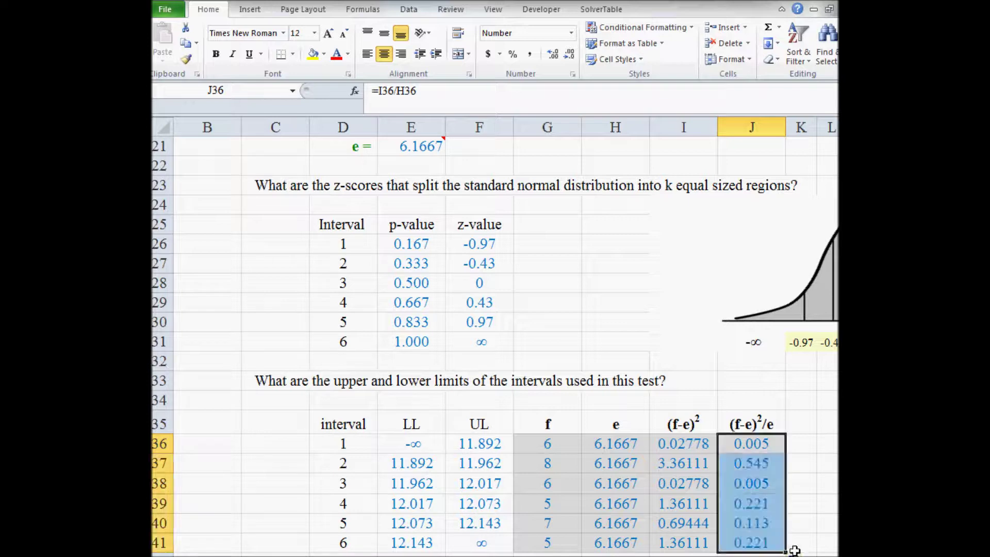
# Step: Examine which cells the test statistic formula in J43 adds up
pyautogui.scroll(-2, 803, 546)
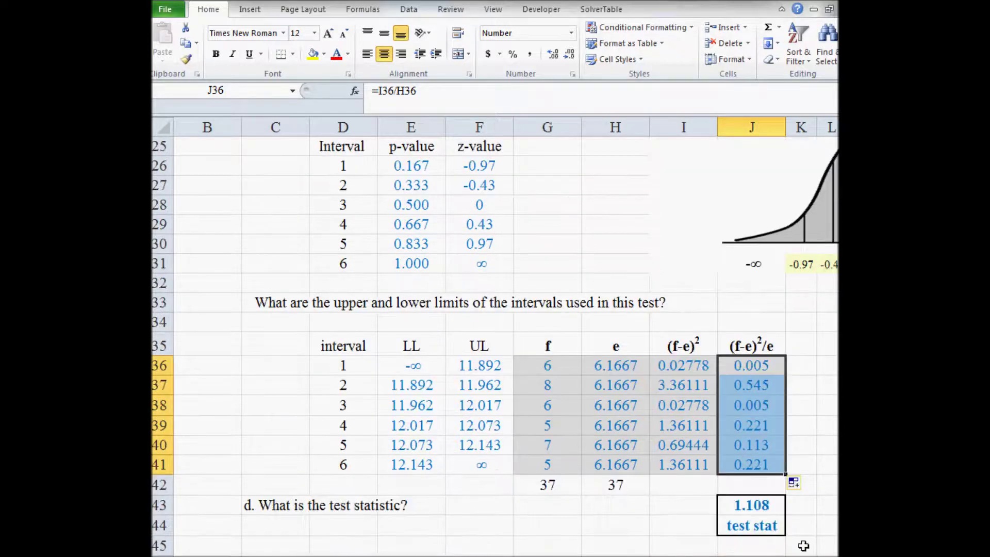
pyautogui.click(753, 505)
pyautogui.doubleClick(753, 505)
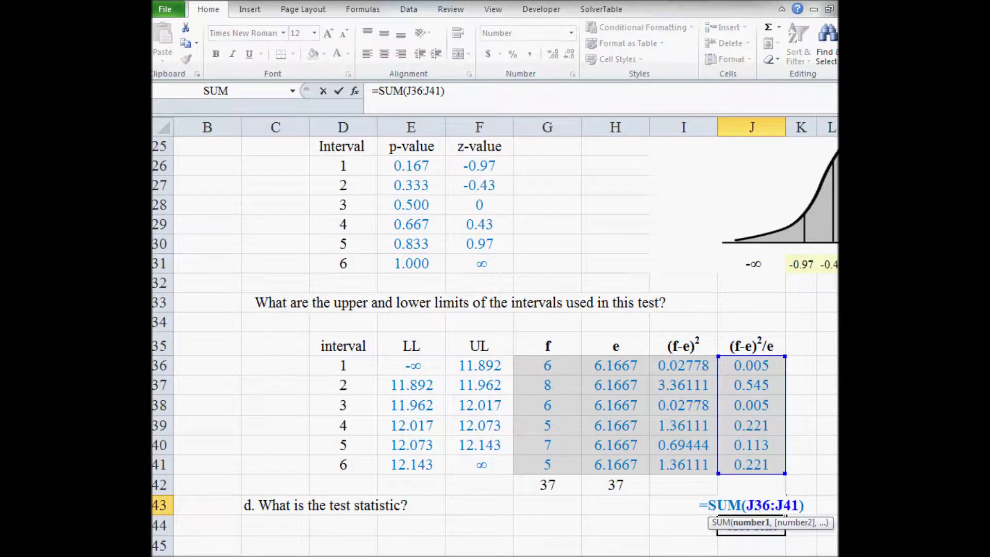
pyautogui.press('Return')
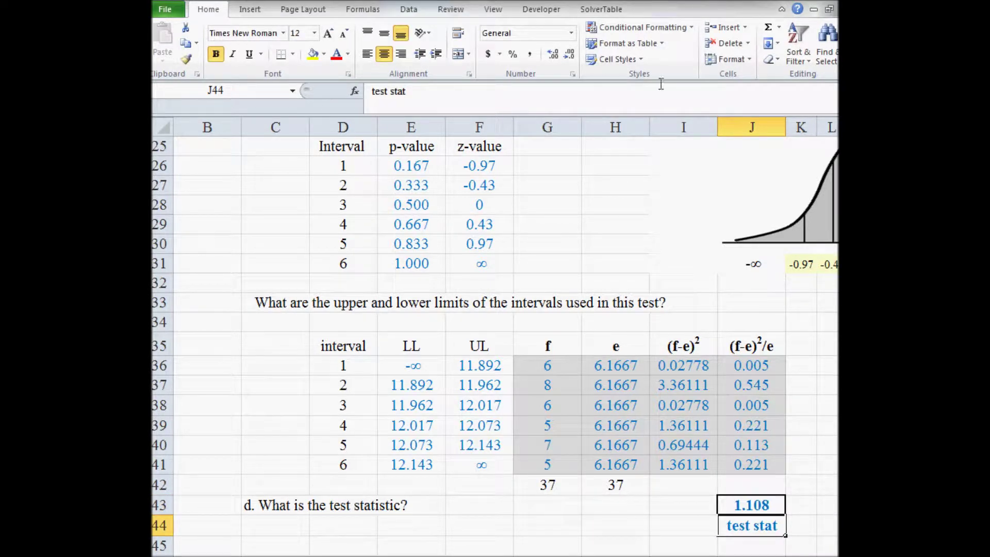
# Step: Switch to CengageNOW and copy INFINITY from the part e instructions into the upper limit of interval 6
pyautogui.hotkey('alt', 'Tab')
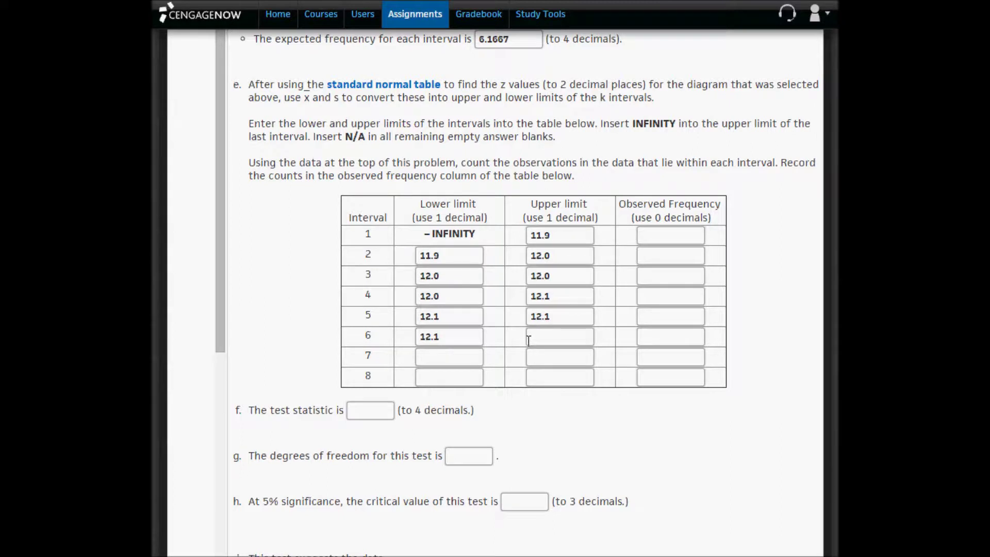
pyautogui.moveTo(633, 123); pyautogui.dragTo(676, 125)
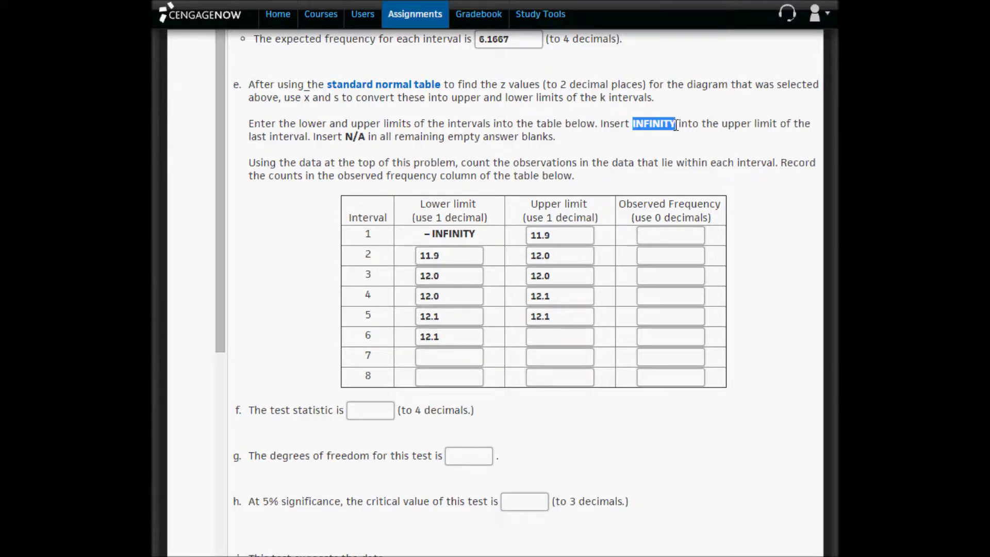
pyautogui.click(543, 338)
pyautogui.hotkey('ctrl', 'v')
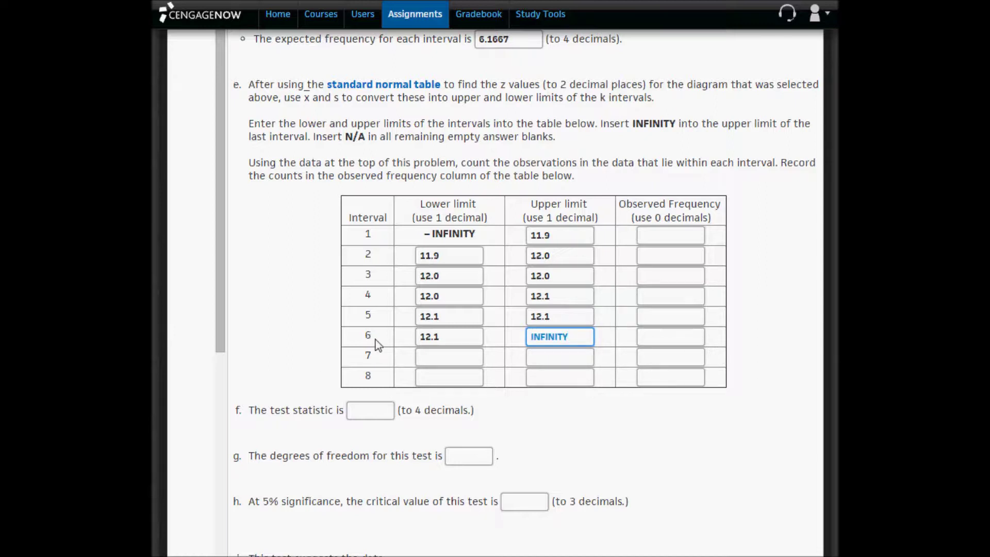
# Step: Copy N/A from the instructions into the lower and upper limits of intervals 7 and 8
pyautogui.moveTo(344, 136); pyautogui.dragTo(369, 138)
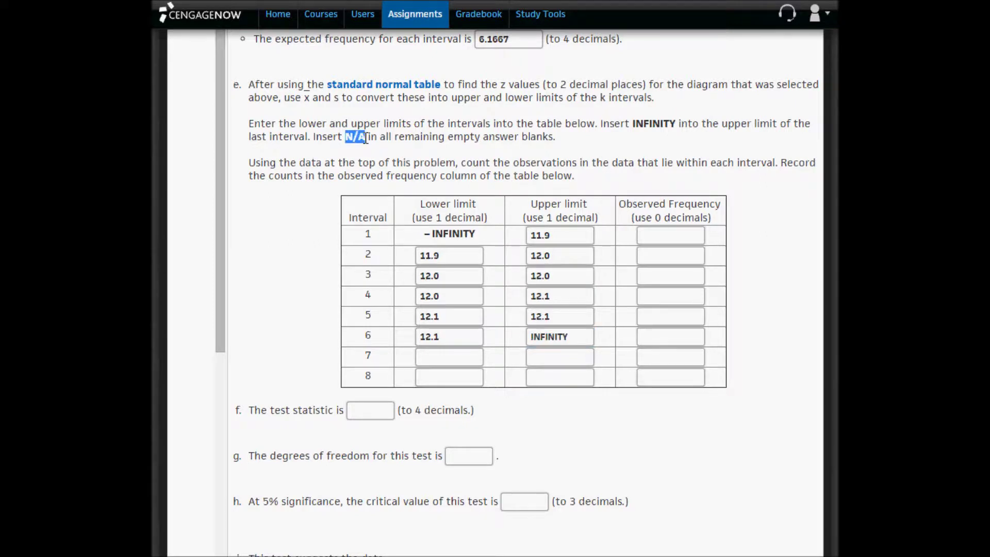
pyautogui.click(442, 350)
pyautogui.hotkey('ctrl', 'v')
pyautogui.click(583, 356)
pyautogui.hotkey('ctrl', 'v')
pyautogui.click(464, 376)
pyautogui.hotkey('ctrl', 'v')
pyautogui.click(563, 379)
pyautogui.hotkey('ctrl', 'v')
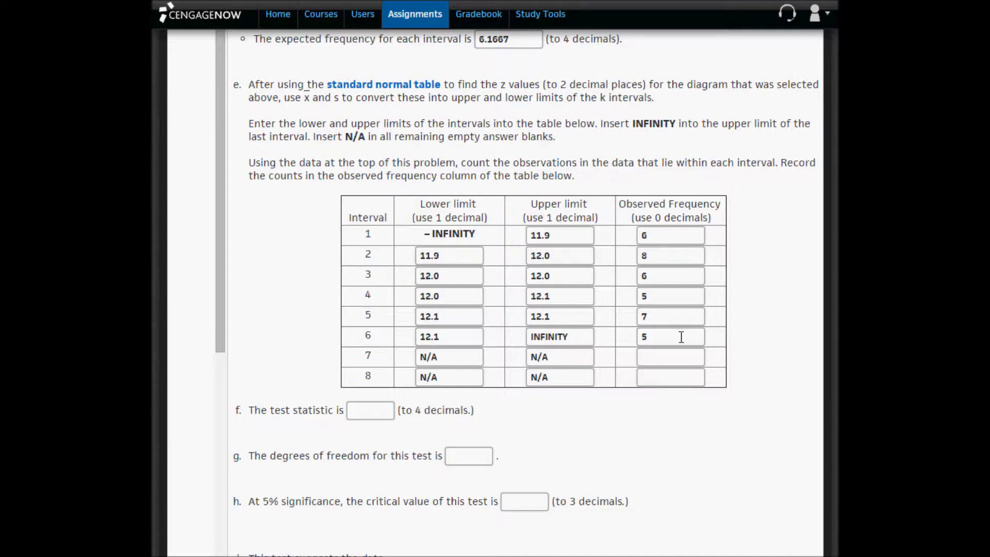
# Step: Copy N/A from the instructions into the observed frequencies of intervals 7 and 8
pyautogui.click(679, 362)
pyautogui.click(348, 135)
pyautogui.moveTo(347, 135); pyautogui.dragTo(366, 136)
pyautogui.click(683, 355)
pyautogui.hotkey('ctrl', 'v')
pyautogui.click(679, 379)
pyautogui.hotkey('ctrl', 'v')
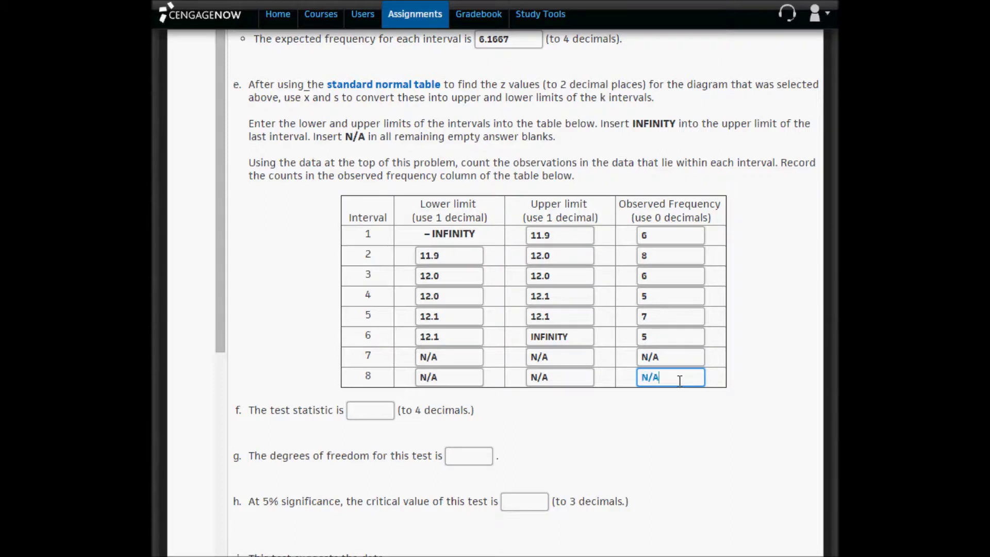
pyautogui.click(686, 426)
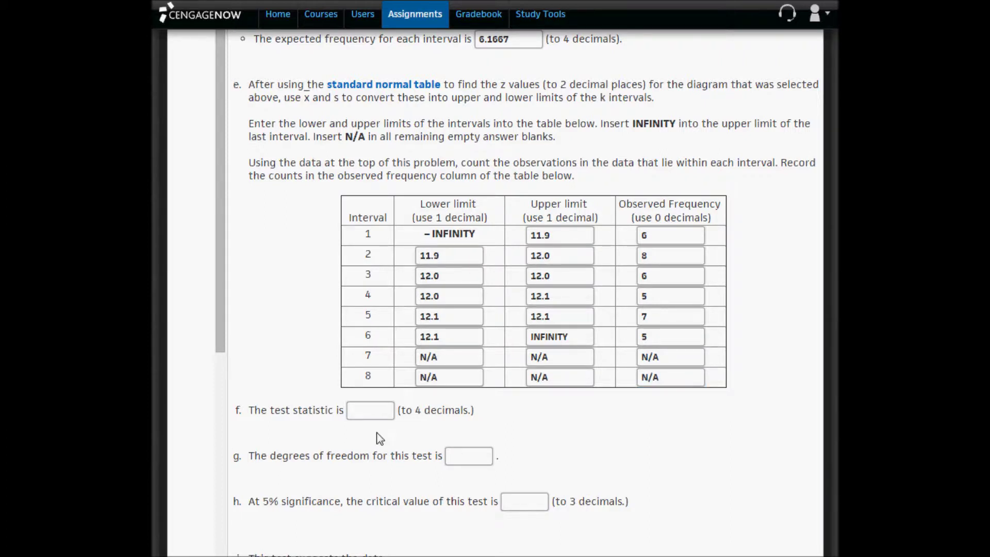
# Step: Enter 1.108 as the test statistic in part f and 3 as the degrees of freedom in part g
pyautogui.click(377, 412)
pyautogui.write('1.108')
pyautogui.click(459, 455)
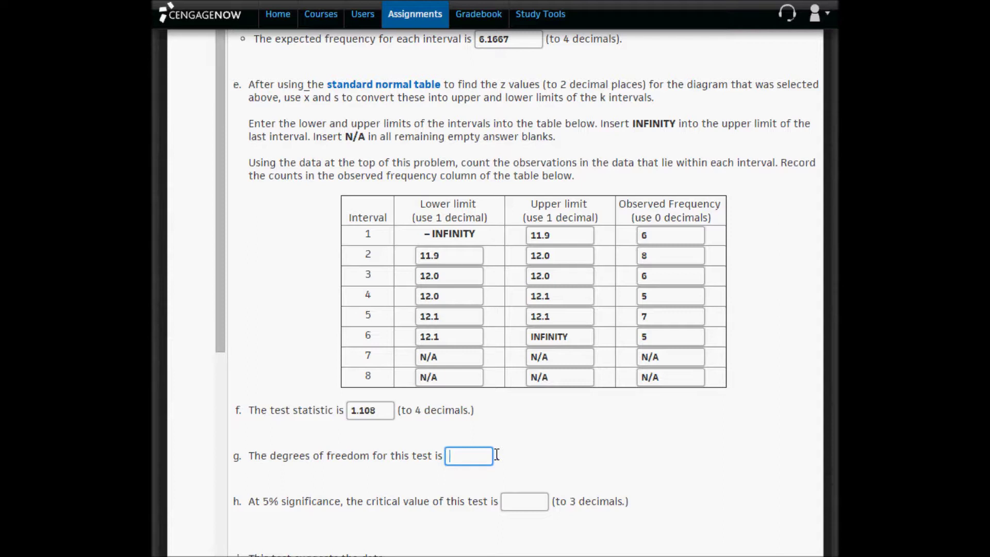
pyautogui.write('3')
pyautogui.click(417, 496)
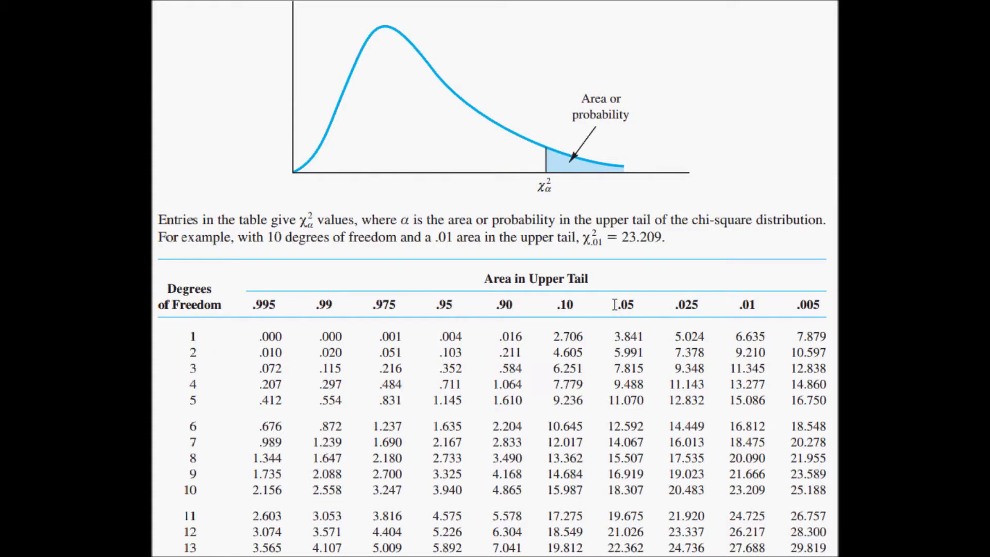
# Step: Copy the critical value 7.815 for 3 degrees of freedom and .05 upper-tail area from the chi-square table into part h
pyautogui.moveTo(617, 304); pyautogui.dragTo(639, 304)
pyautogui.moveTo(650, 368); pyautogui.dragTo(614, 369)
pyautogui.hotkey('ctrl', 'c')
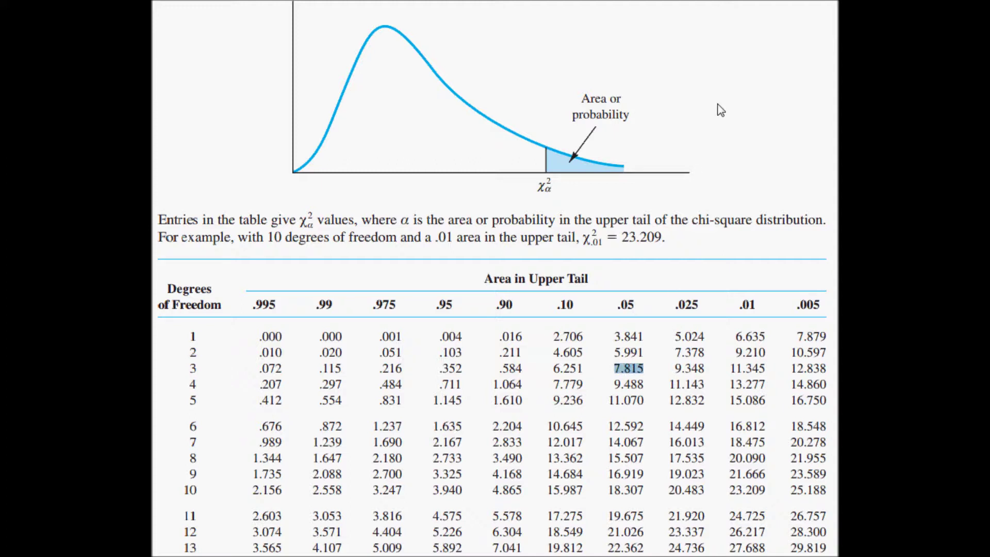
pyautogui.hotkey('alt', 'Tab')
pyautogui.click(521, 500)
pyautogui.hotkey('ctrl', 'v')
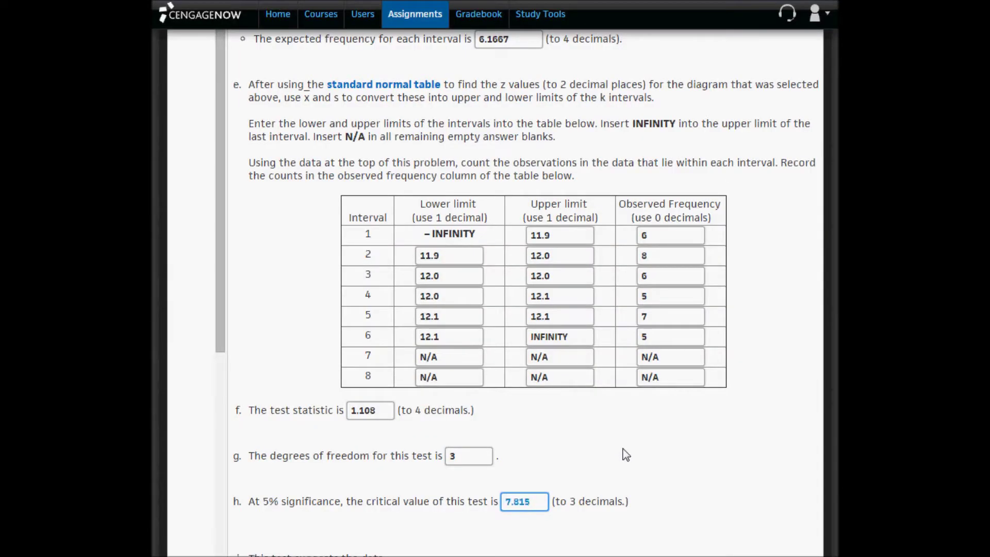
# Step: Answer part i by selecting that the test suggests the data "are normally distributed"
pyautogui.scroll(-2, 626, 455)
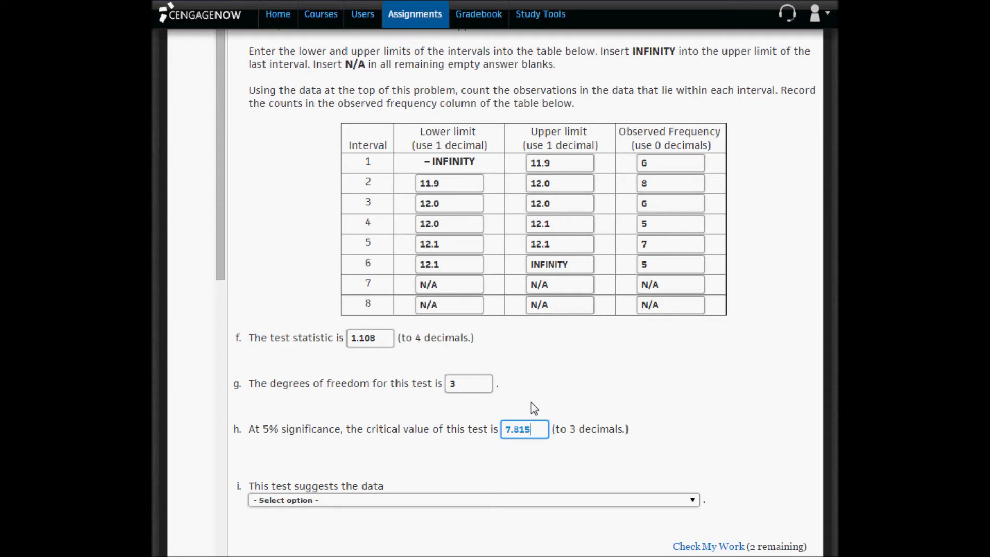
pyautogui.scroll(-2, 463, 412)
pyautogui.click(401, 391)
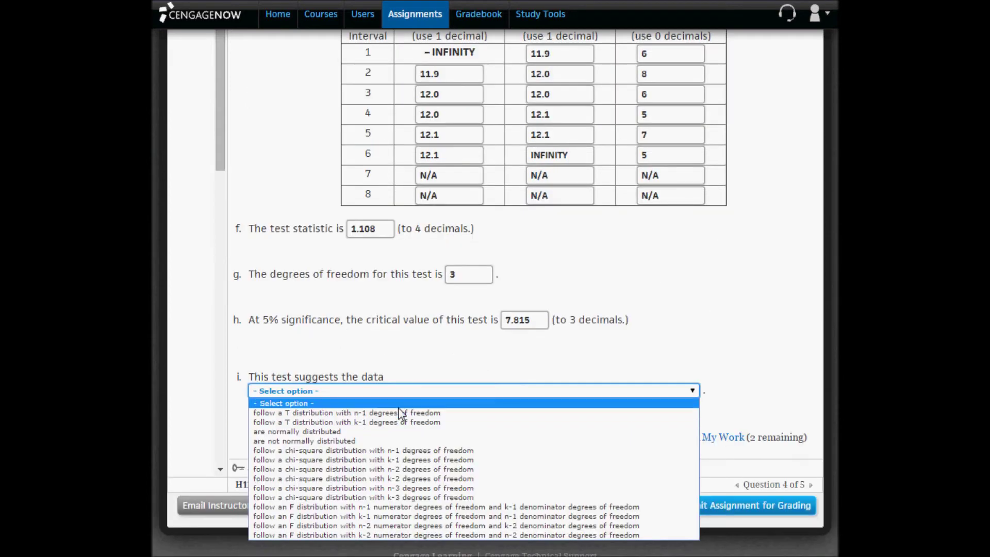
pyautogui.click(412, 436)
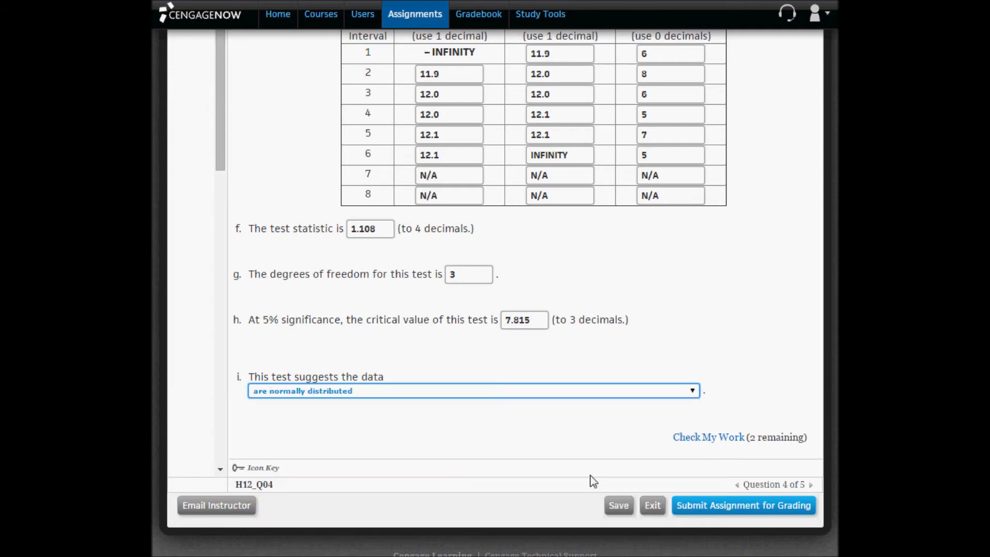
# Step: Check the work on question 4 and review the grading marks on the answers from part a through the interval table
pyautogui.click(711, 438)
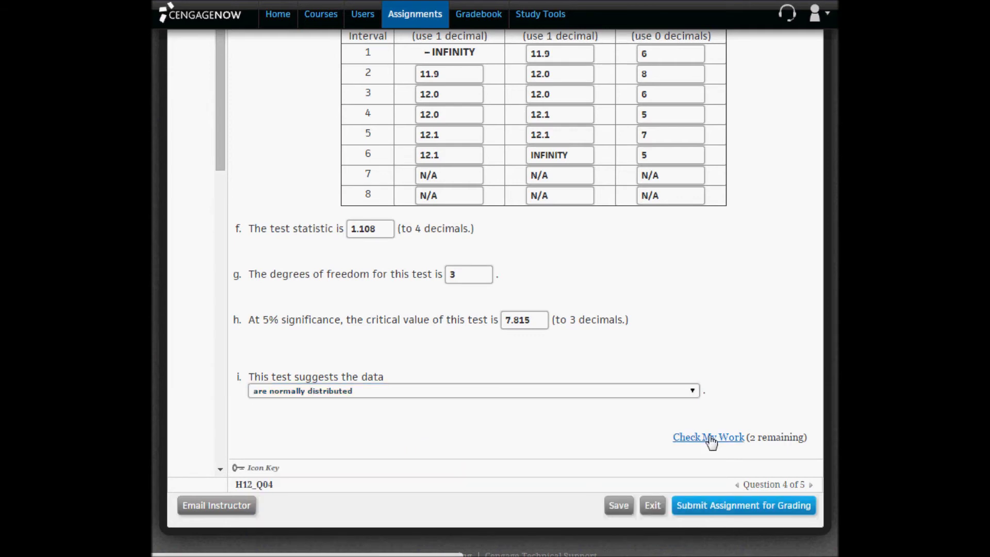
pyautogui.scroll(-5, 695, 408)
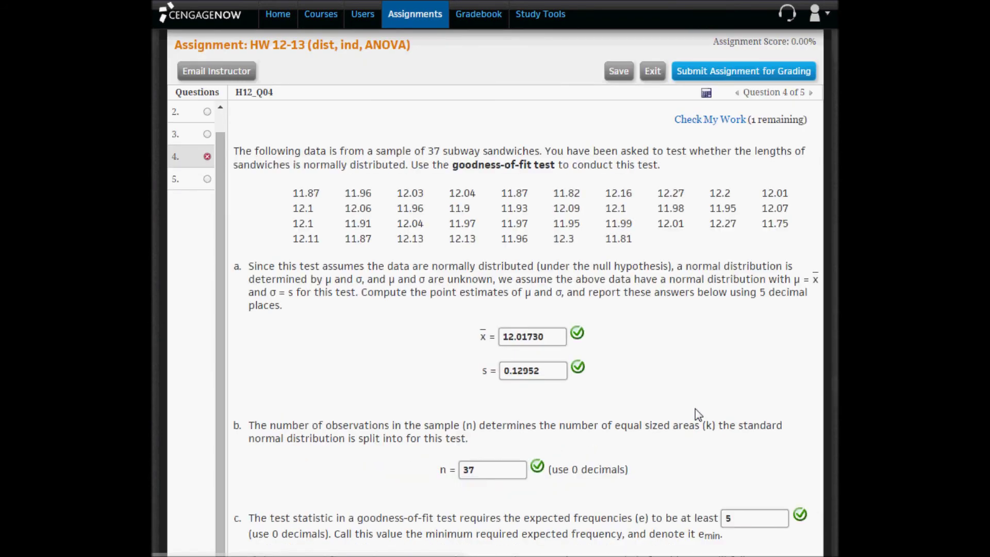
pyautogui.scroll(-10, 510, 266)
pyautogui.scroll(-5, 512, 263)
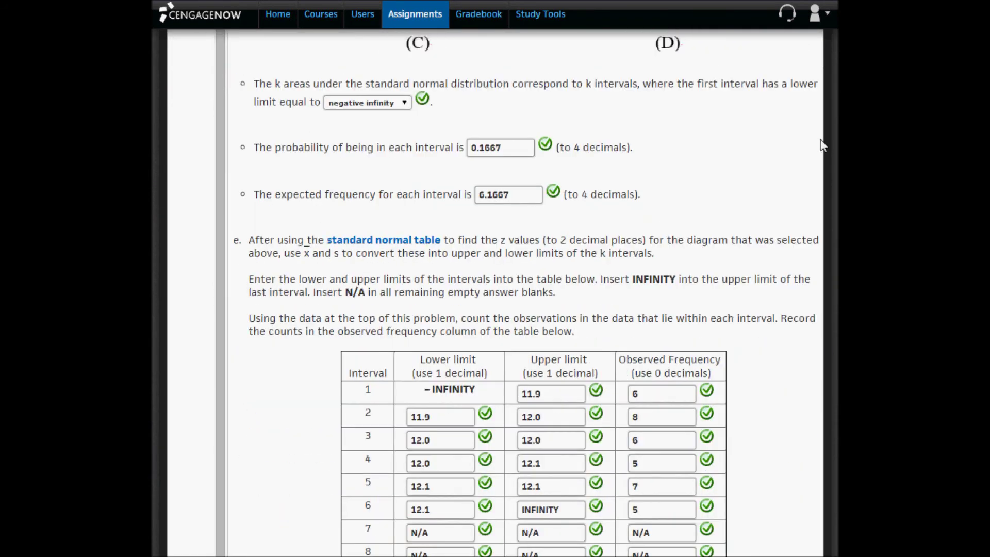